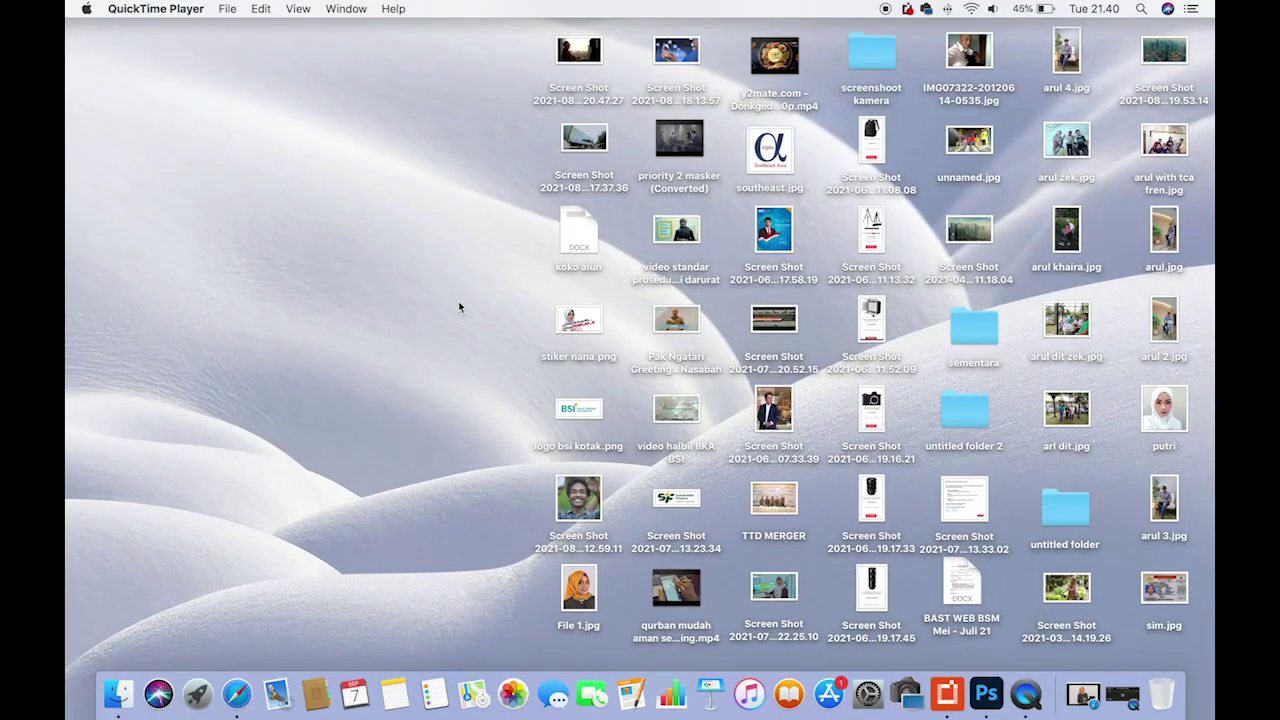
- Switch to Photoshop and open the portrait File 1.jpg from the Desktop
left_click(290, 156)
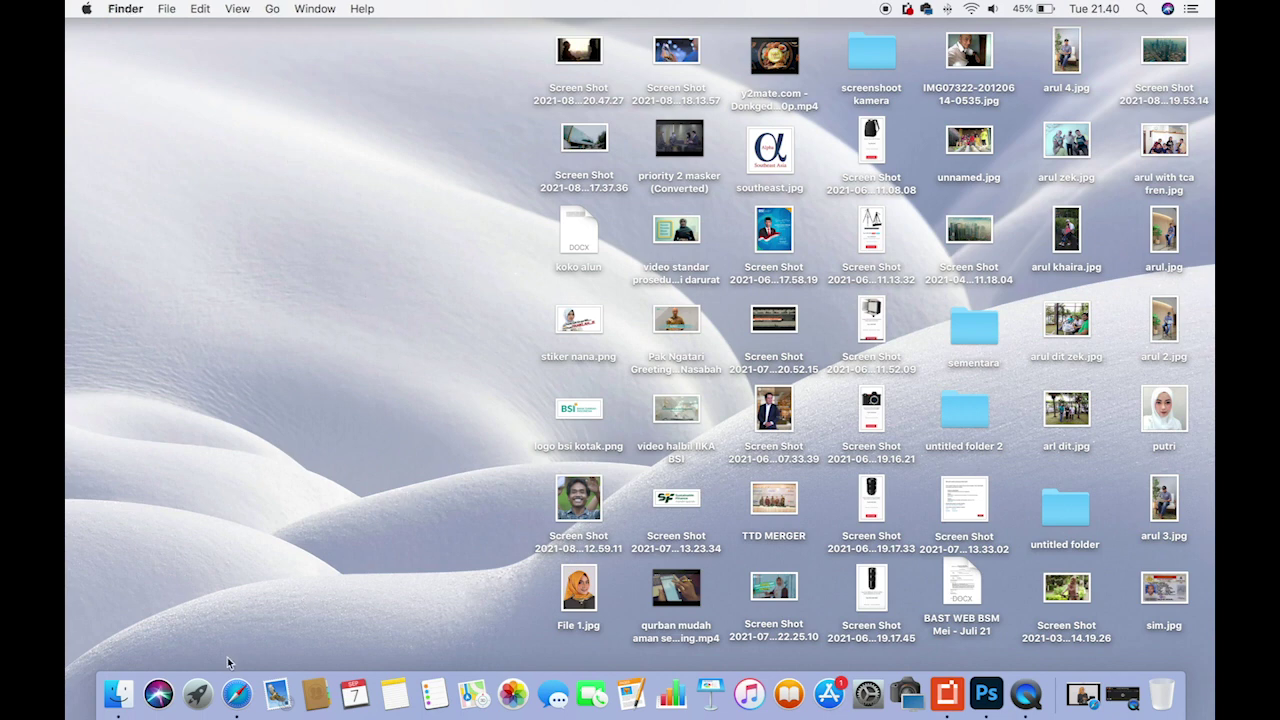
left_click(988, 695)
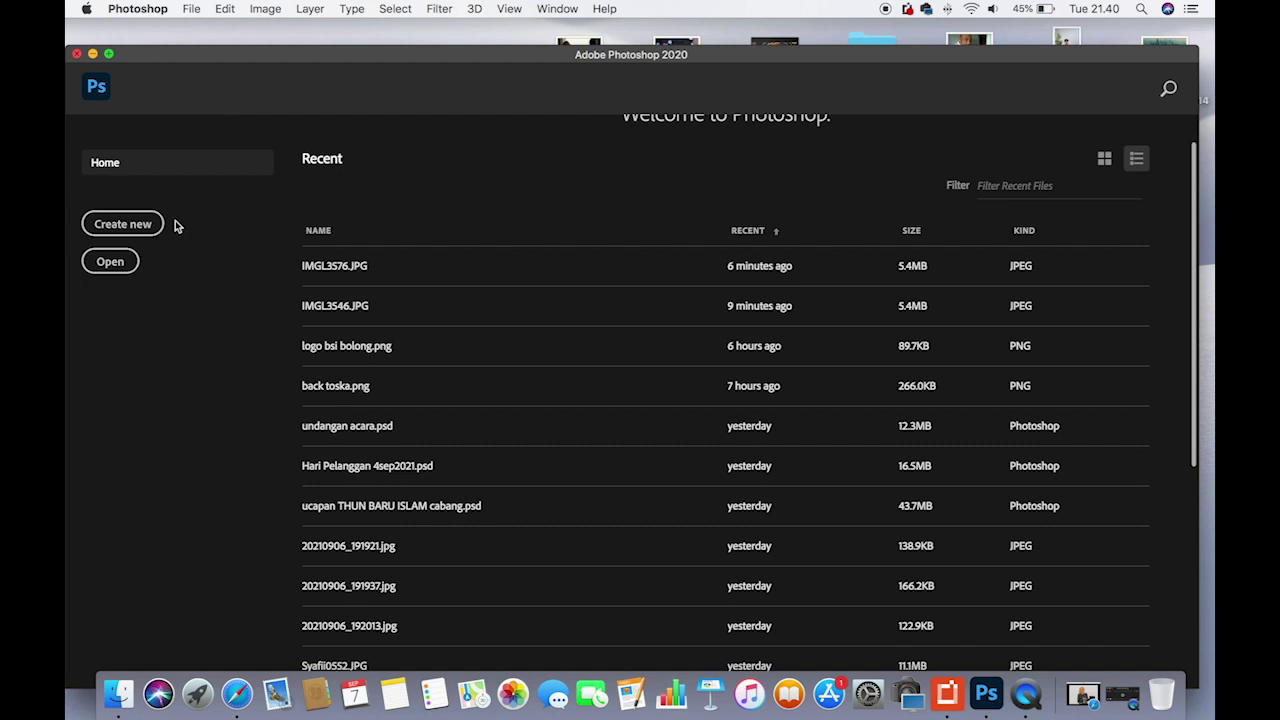
left_click(191, 10)
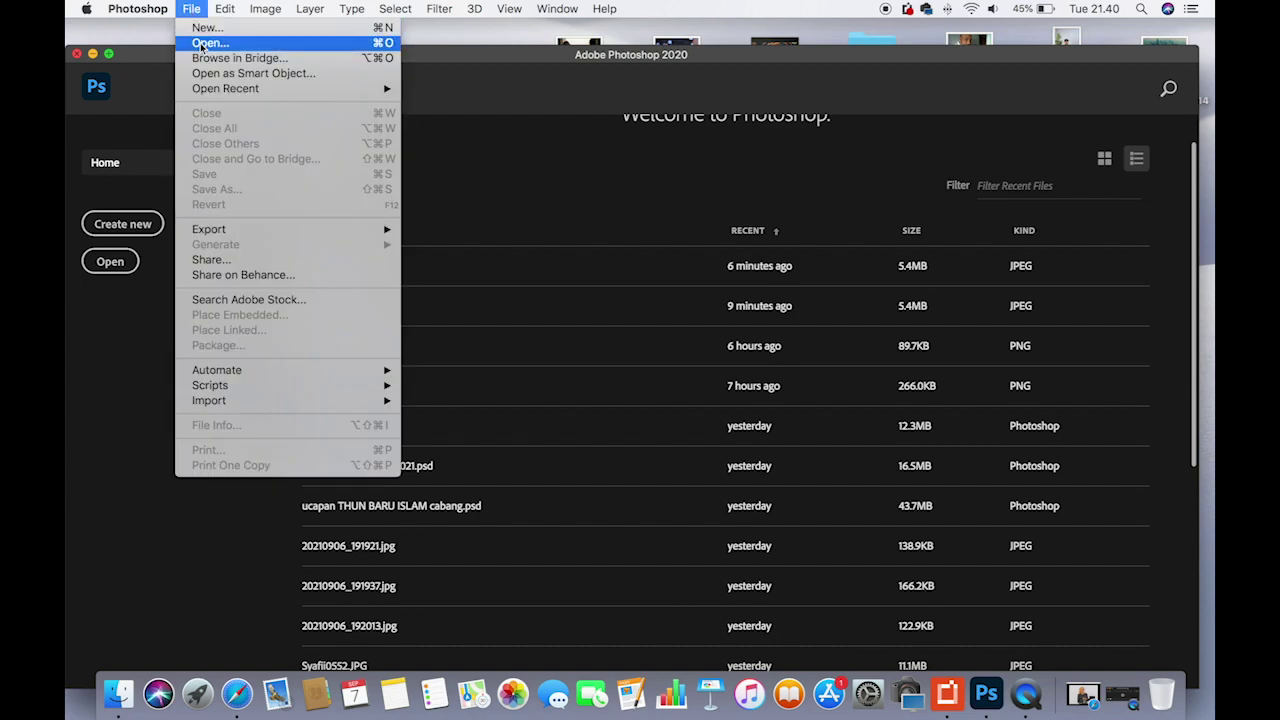
left_click(205, 43)
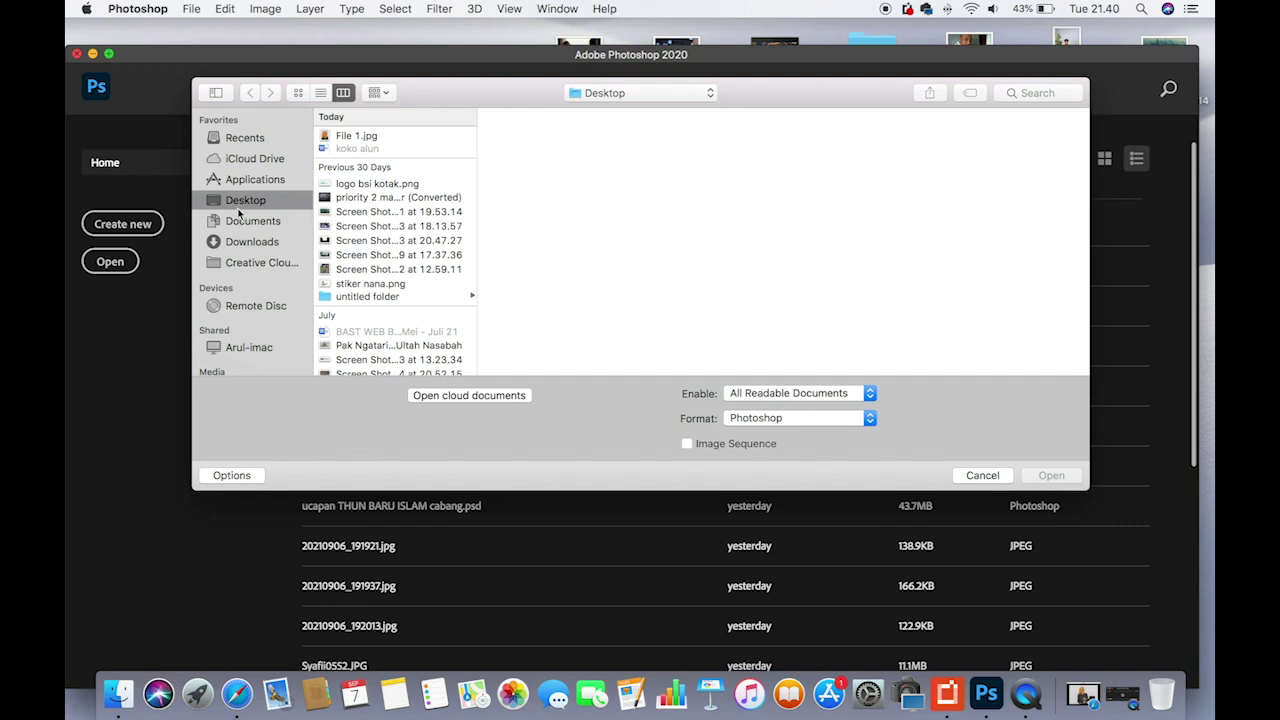
left_click(345, 138)
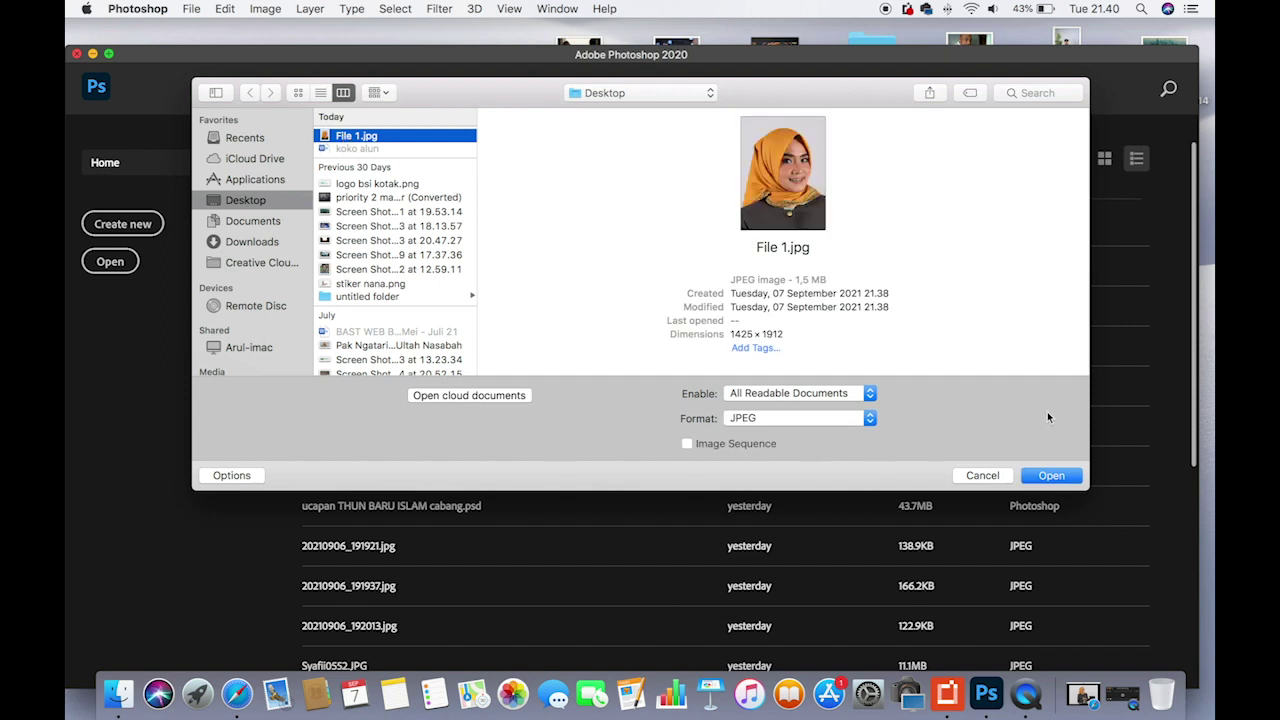
left_click(1049, 475)
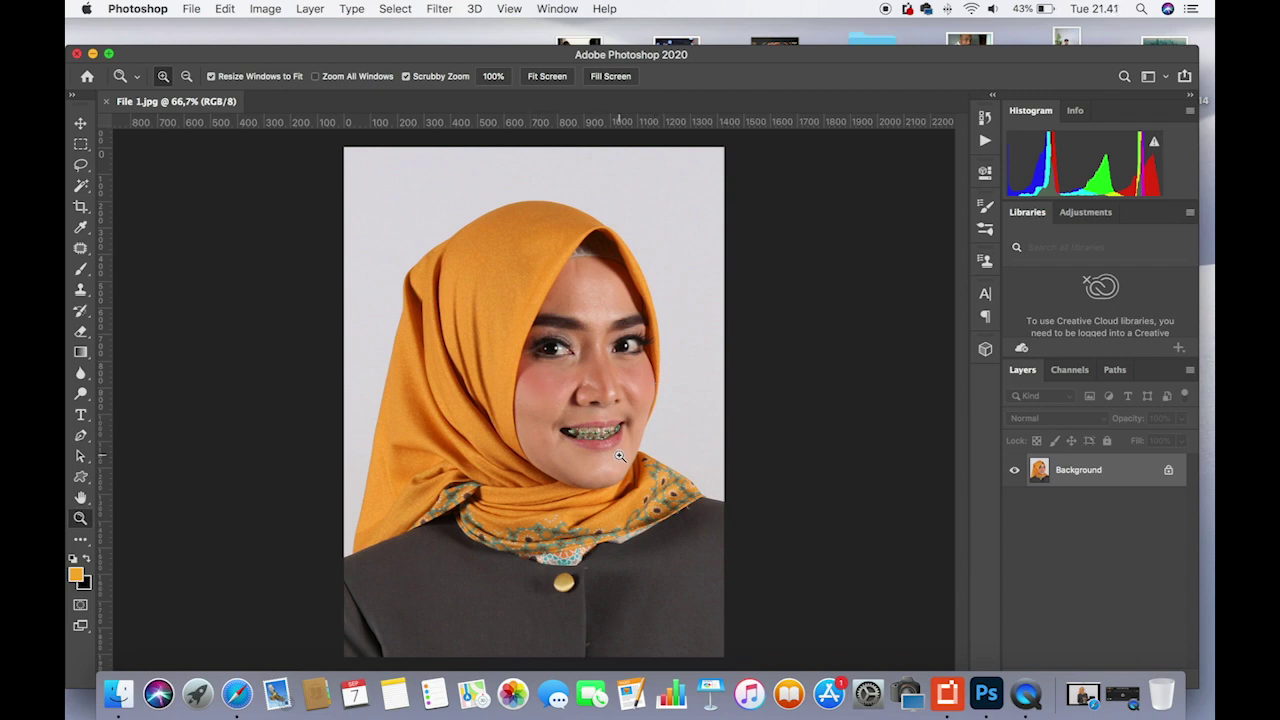
- Select the woman's whole face with the Lasso tool, tracing from the forehead along the headscarf edge and around the chin
left_click(636, 425)
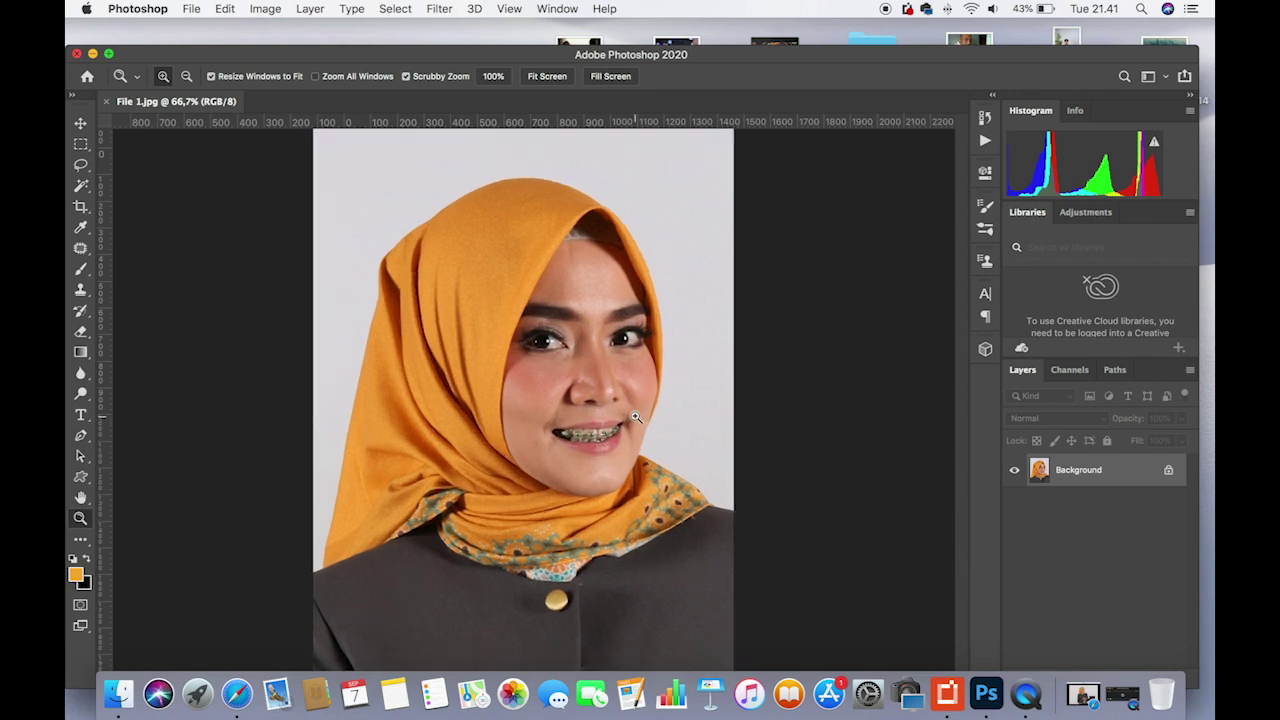
left_click(629, 398)
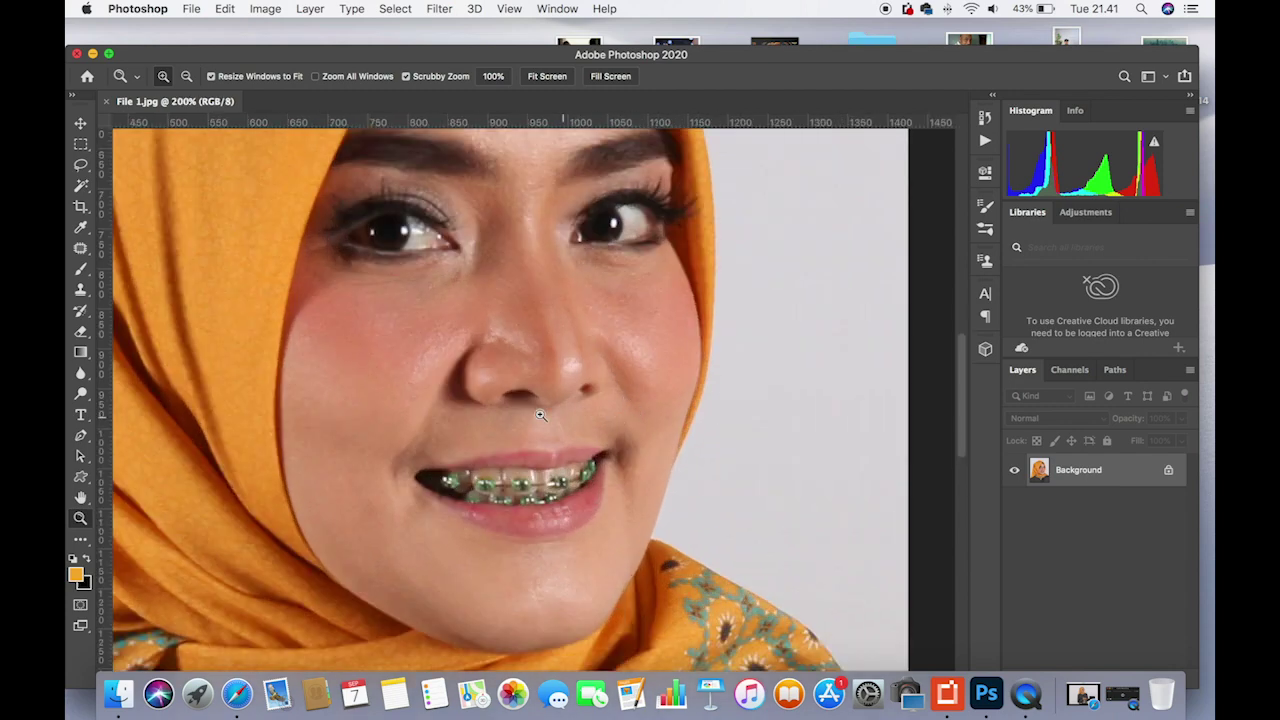
scroll(511, 411, "up", 2)
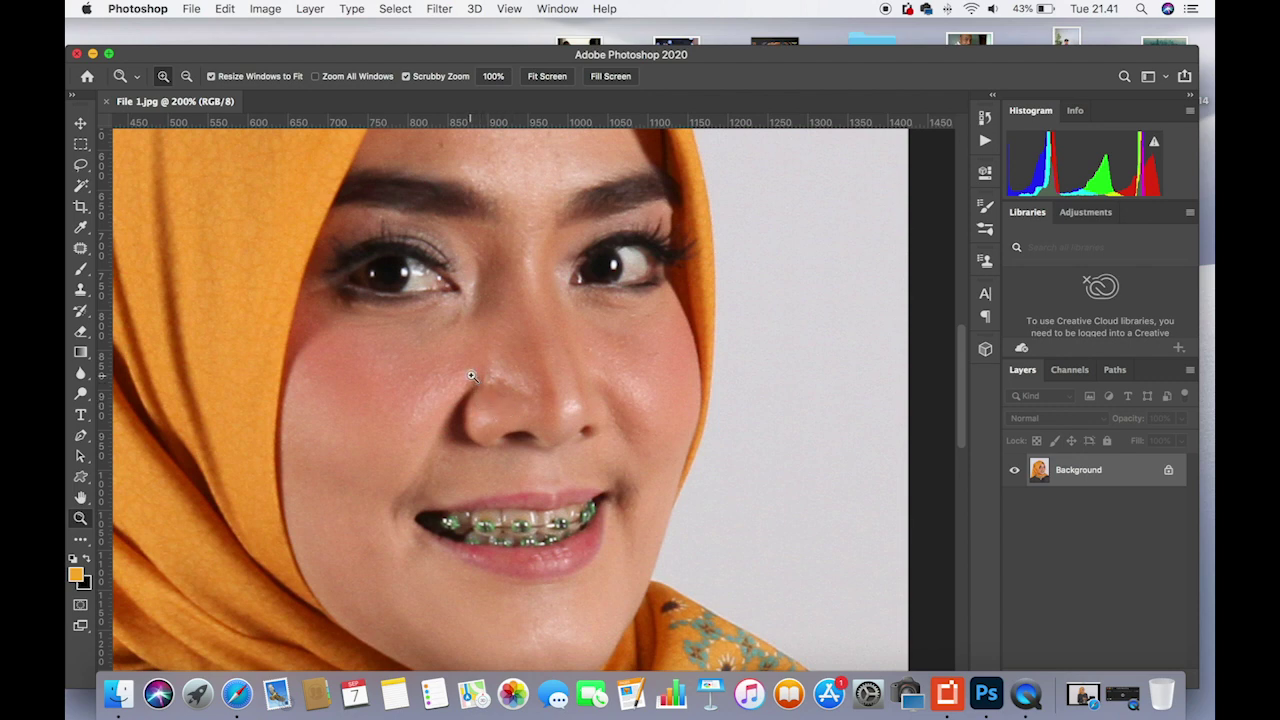
left_click(473, 372, "alt")
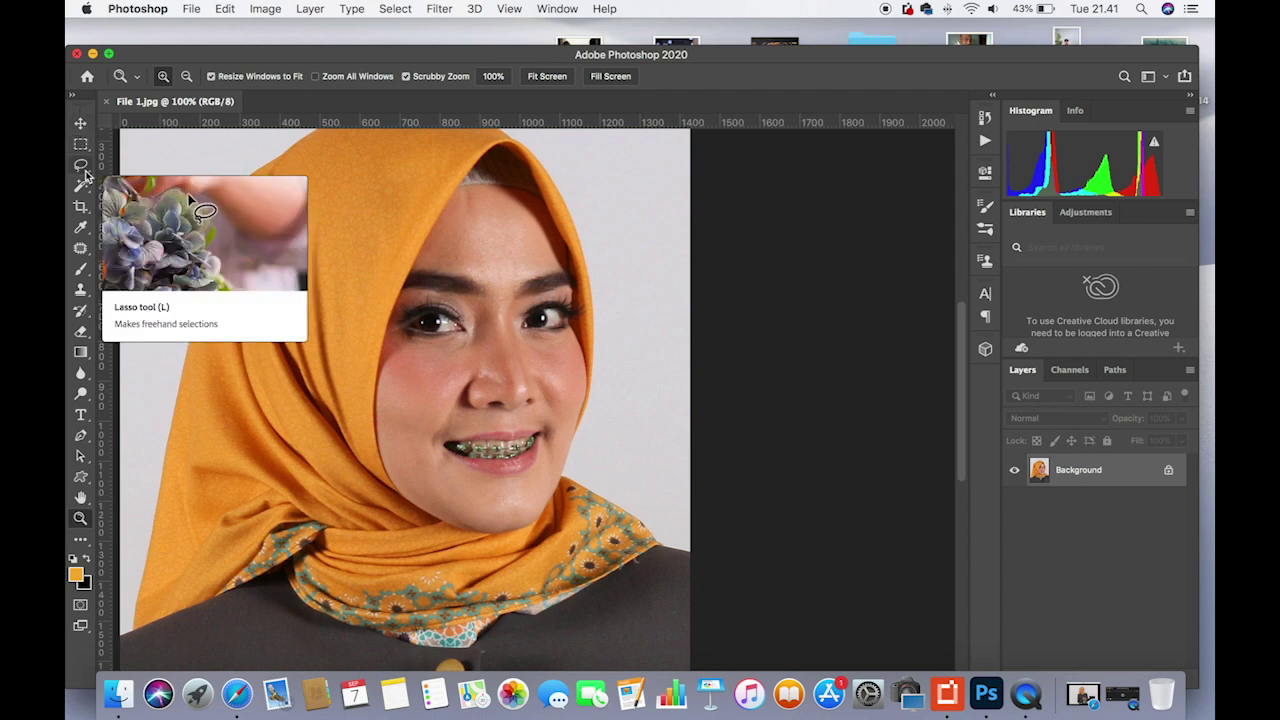
left_click(85, 176)
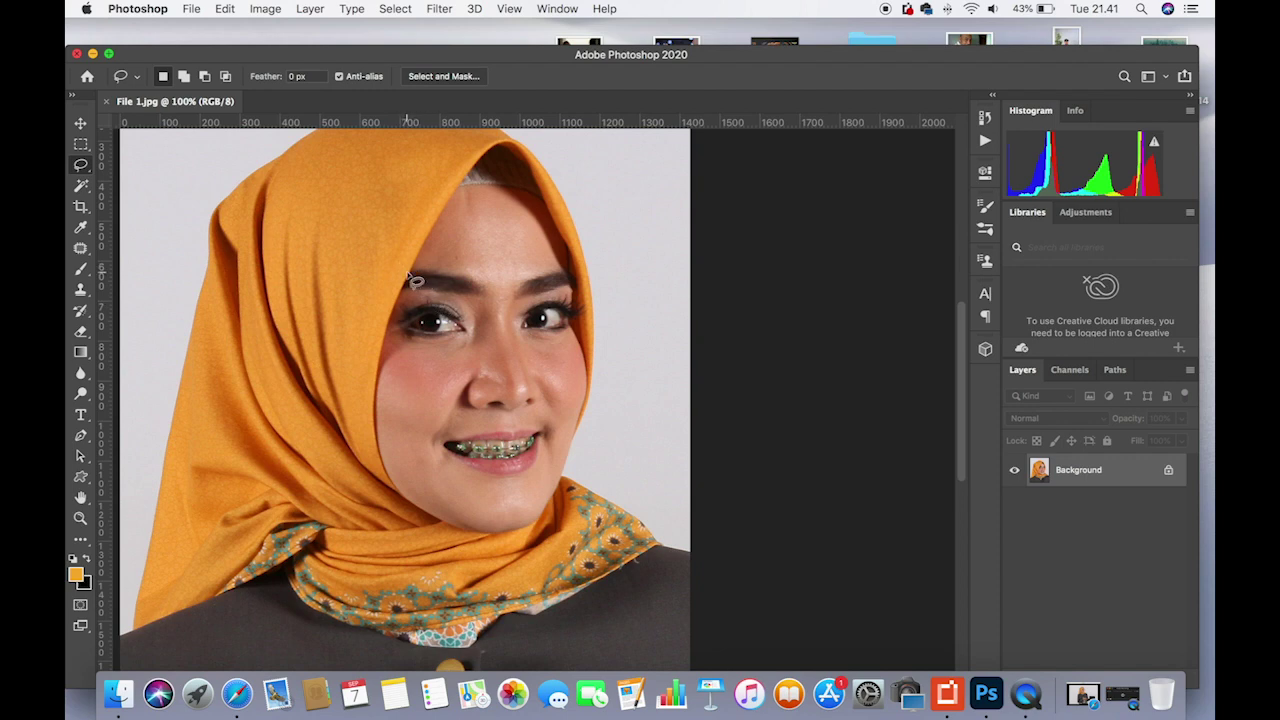
mouse_move(410, 278)
left_mouse_down()
mouse_move(468, 188)
mouse_move(453, 188)
mouse_move(530, 195)
mouse_move(576, 285)
mouse_move(578, 400)
mouse_move(559, 478)
mouse_move(518, 528)
mouse_move(428, 515)
mouse_move(388, 478)
left_mouse_up()
left_click_drag(377, 430, 412, 268)
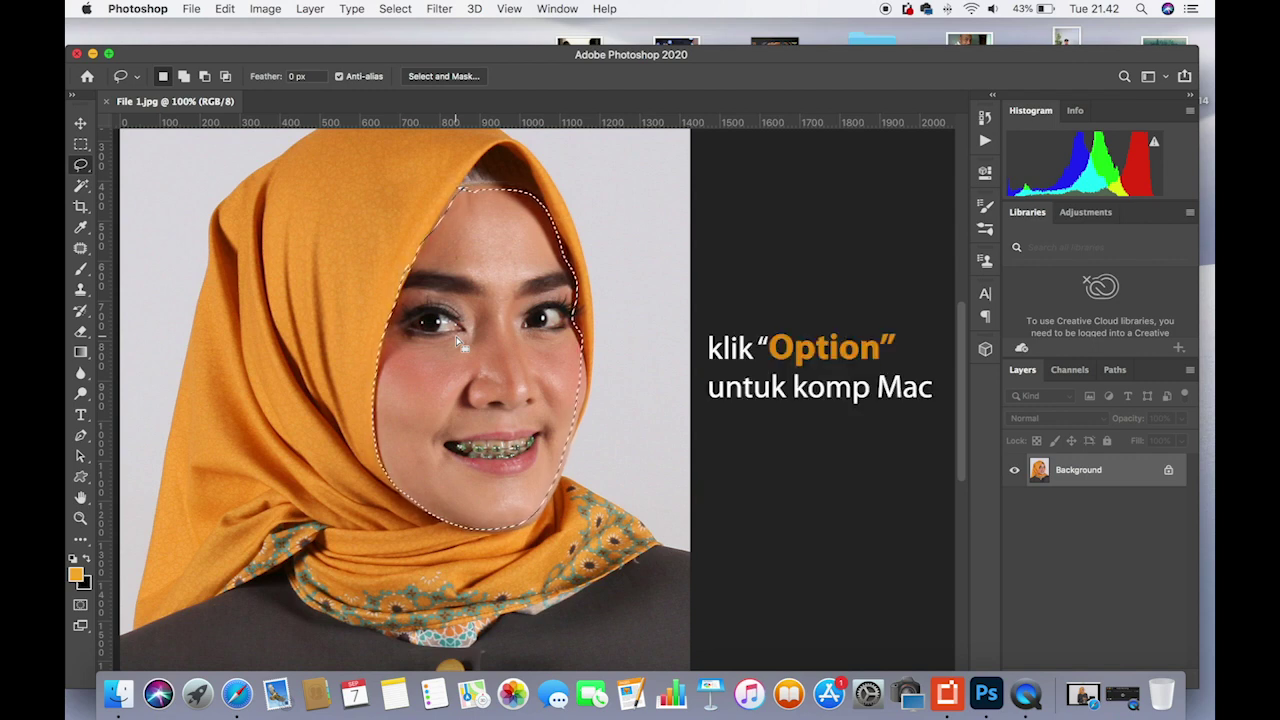
- Subtract both eyes, both eyebrows, the nostril area and the mouth from the face selection with the Lasso tool
key("alt")
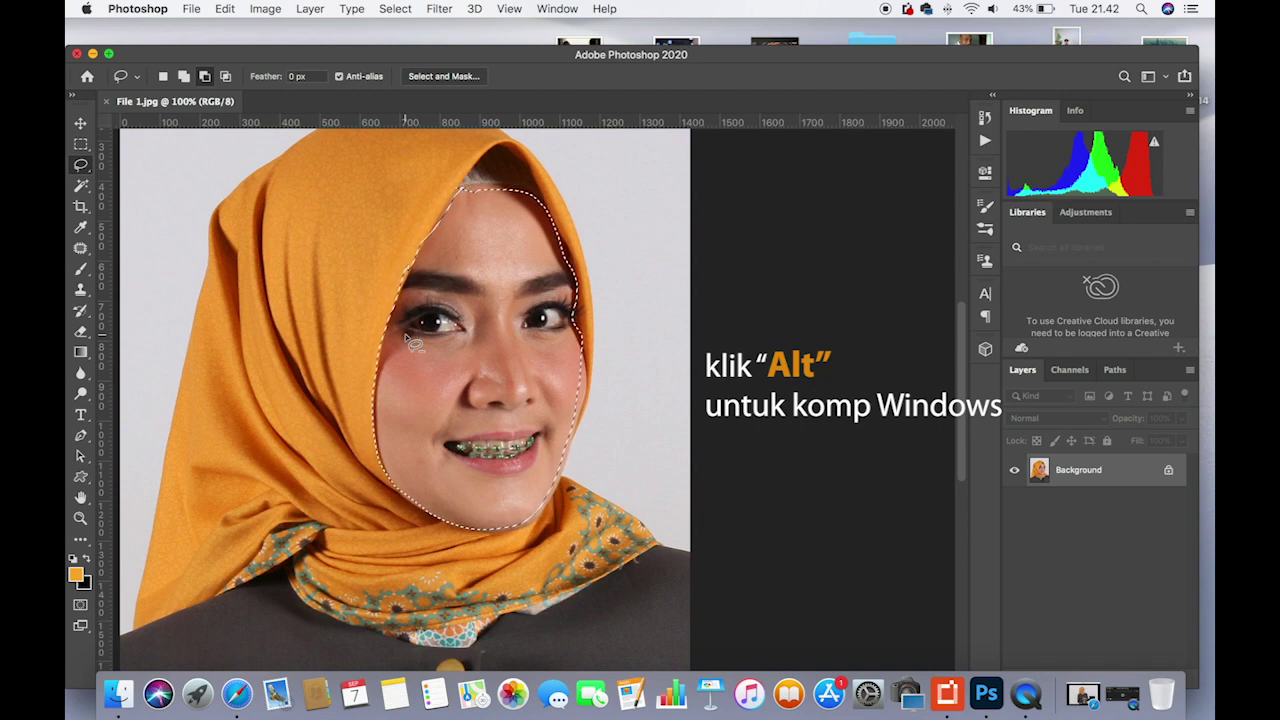
mouse_move(405, 334)
left_mouse_down()
mouse_move(451, 344)
mouse_move(467, 323)
mouse_move(437, 308)
mouse_move(410, 318)
mouse_move(404, 337)
left_mouse_up()
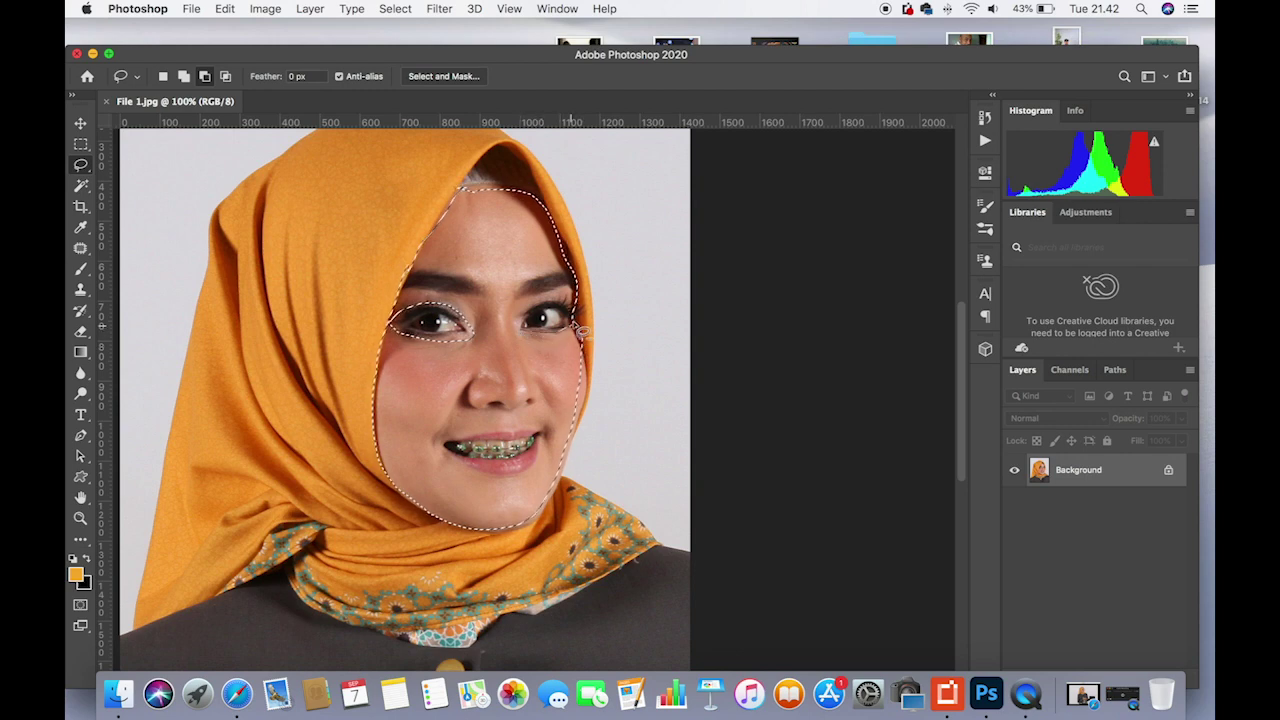
mouse_move(575, 313)
left_mouse_down()
mouse_move(522, 334)
mouse_move(519, 297)
mouse_move(571, 294)
mouse_move(568, 277)
mouse_move(515, 297)
mouse_move(422, 273)
mouse_move(405, 301)
mouse_move(478, 298)
left_mouse_up()
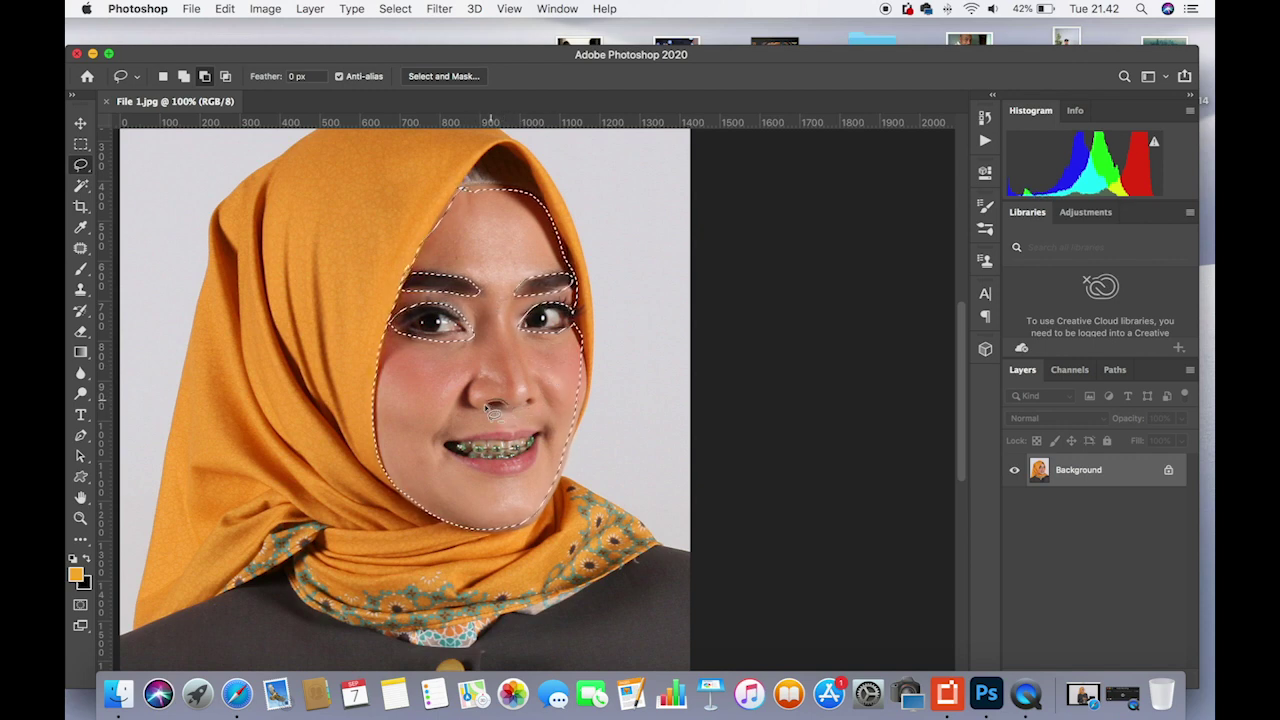
left_click_drag(493, 402, 499, 406)
left_click_drag(553, 441, 563, 443)
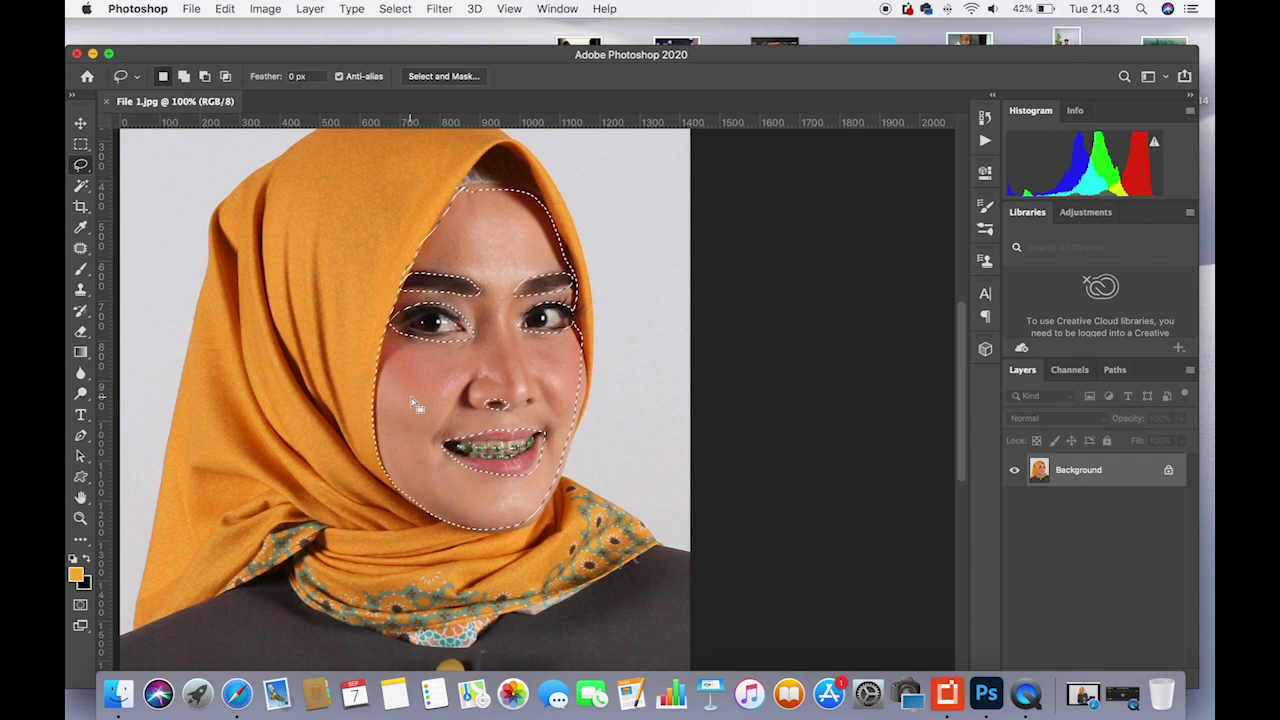
- Copy the selected facial skin, paste it as a new layer, and check the cutout with the Background layer temporarily hidden
key("super+c")
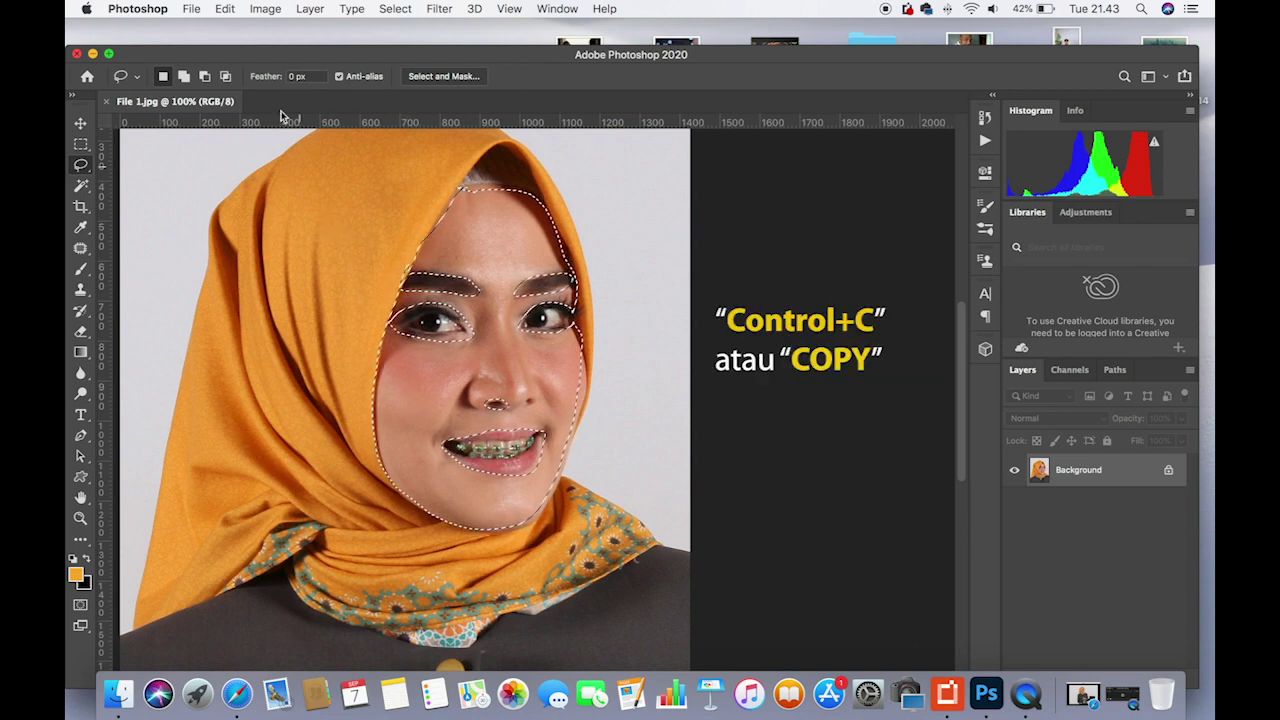
left_click(228, 10)
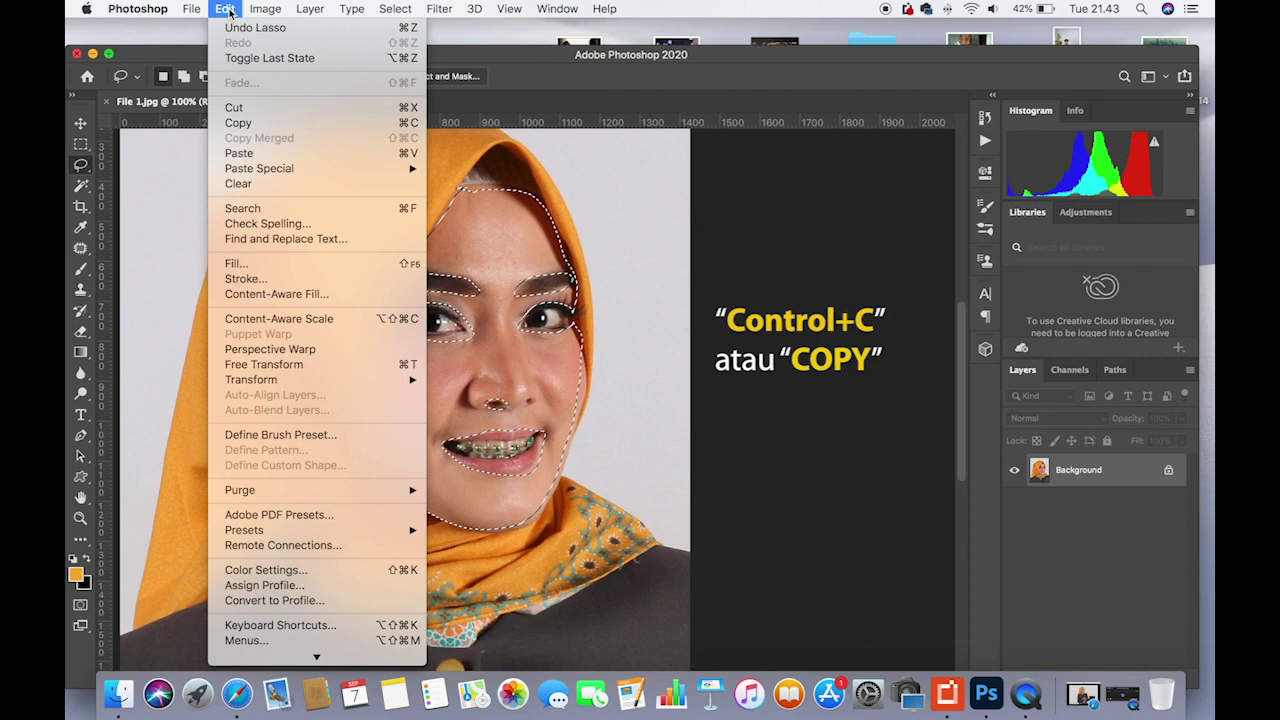
left_click(238, 123)
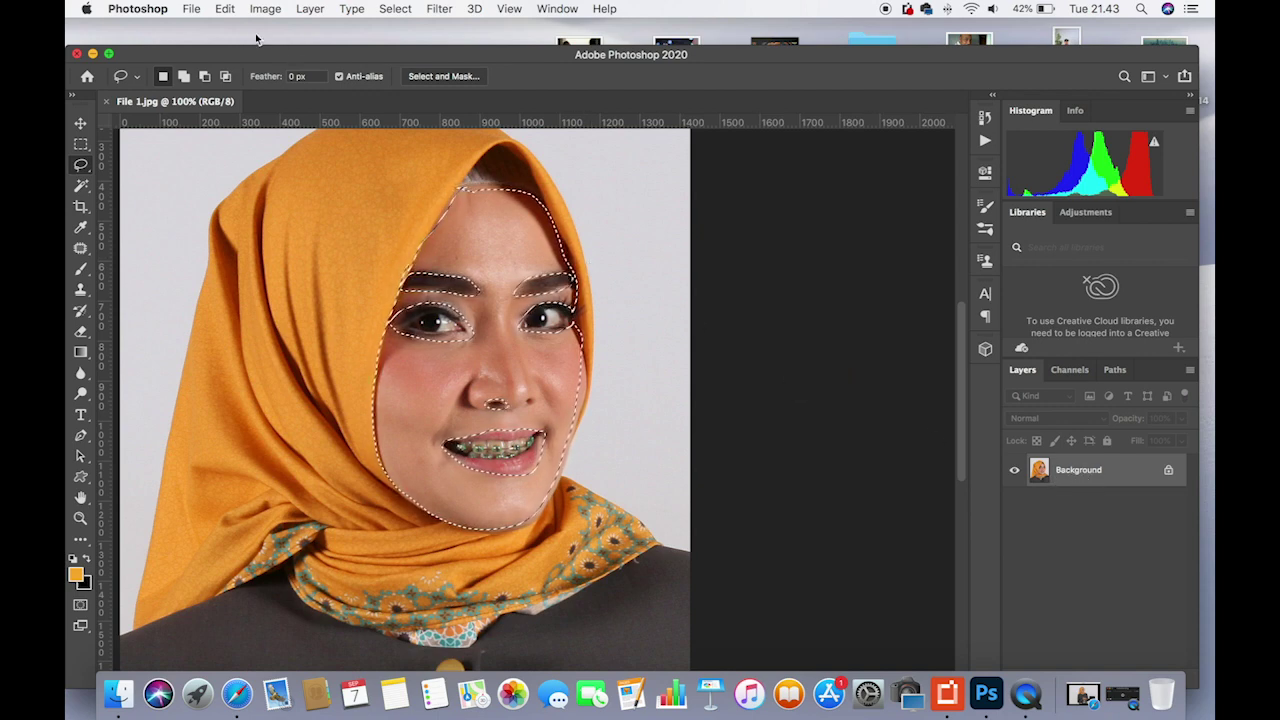
left_click(225, 9)
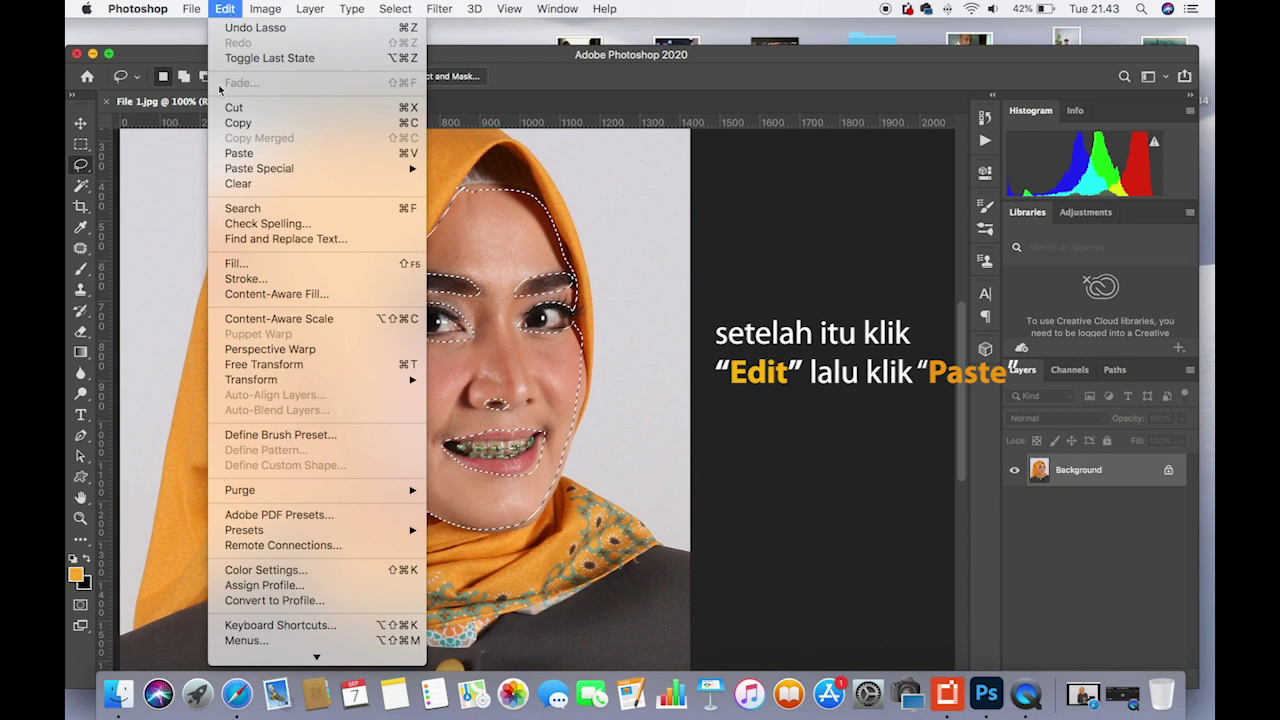
left_click(240, 153)
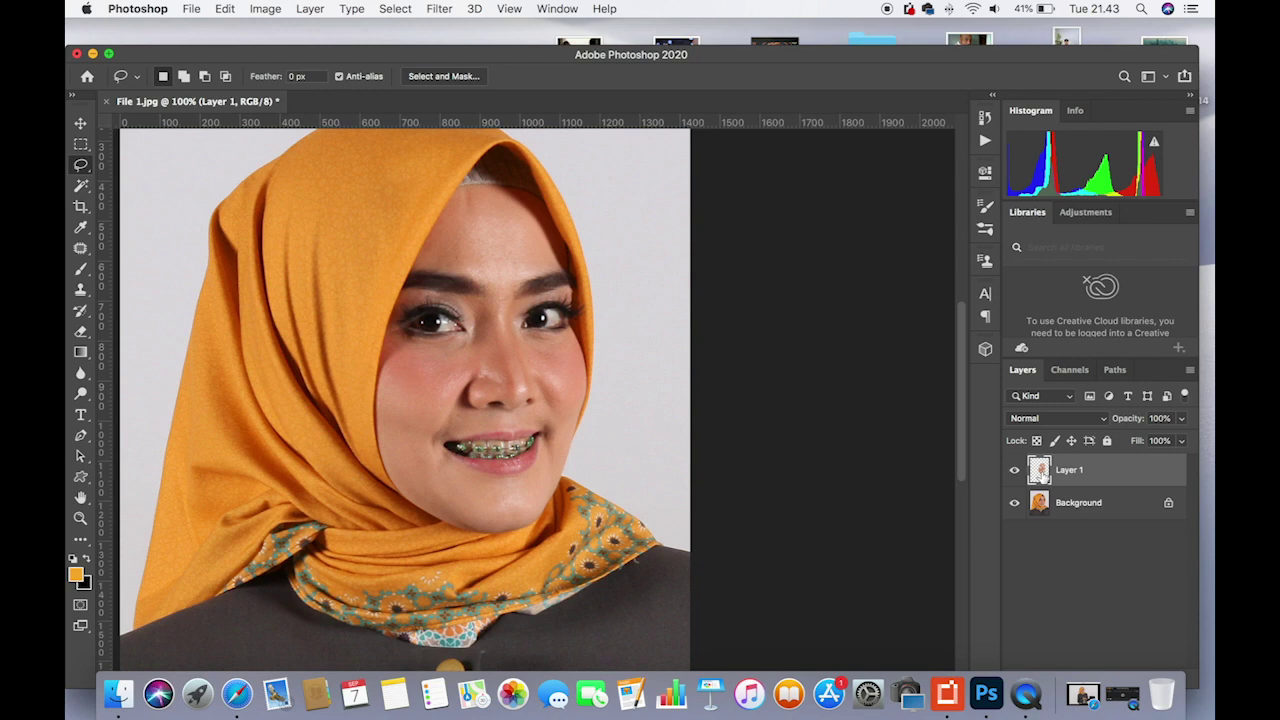
left_click(1015, 508)
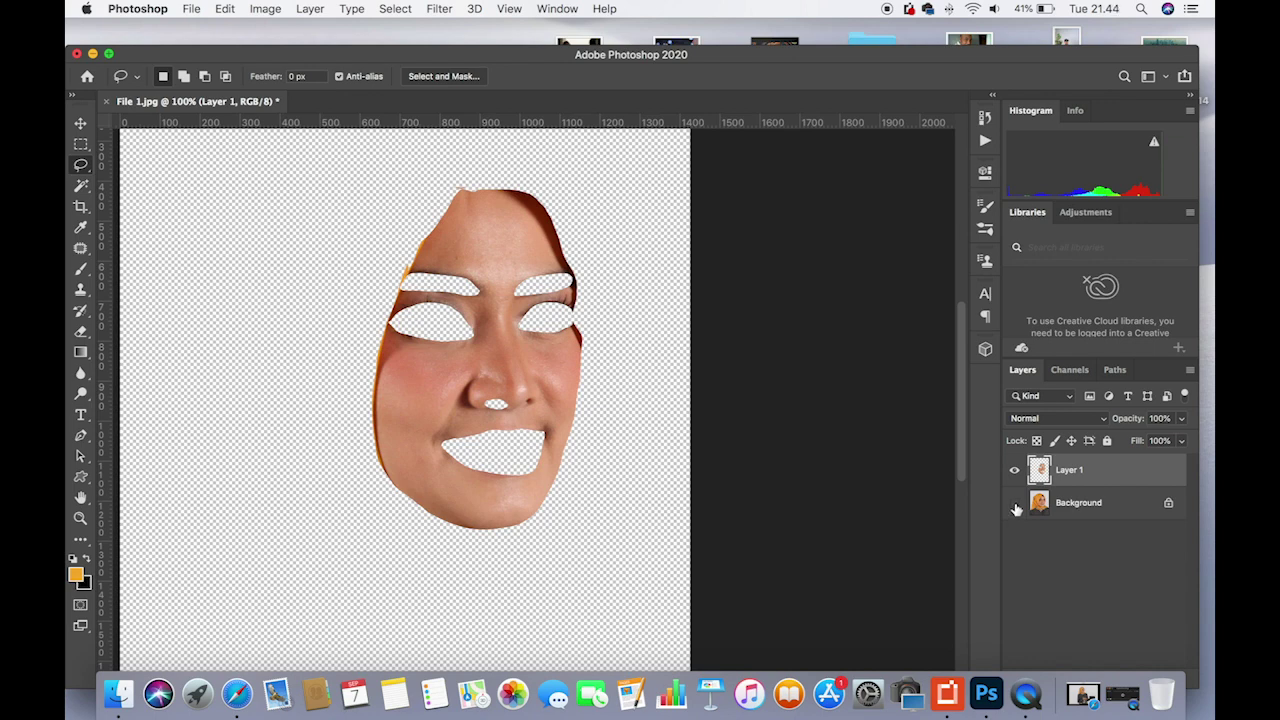
left_click(1015, 508)
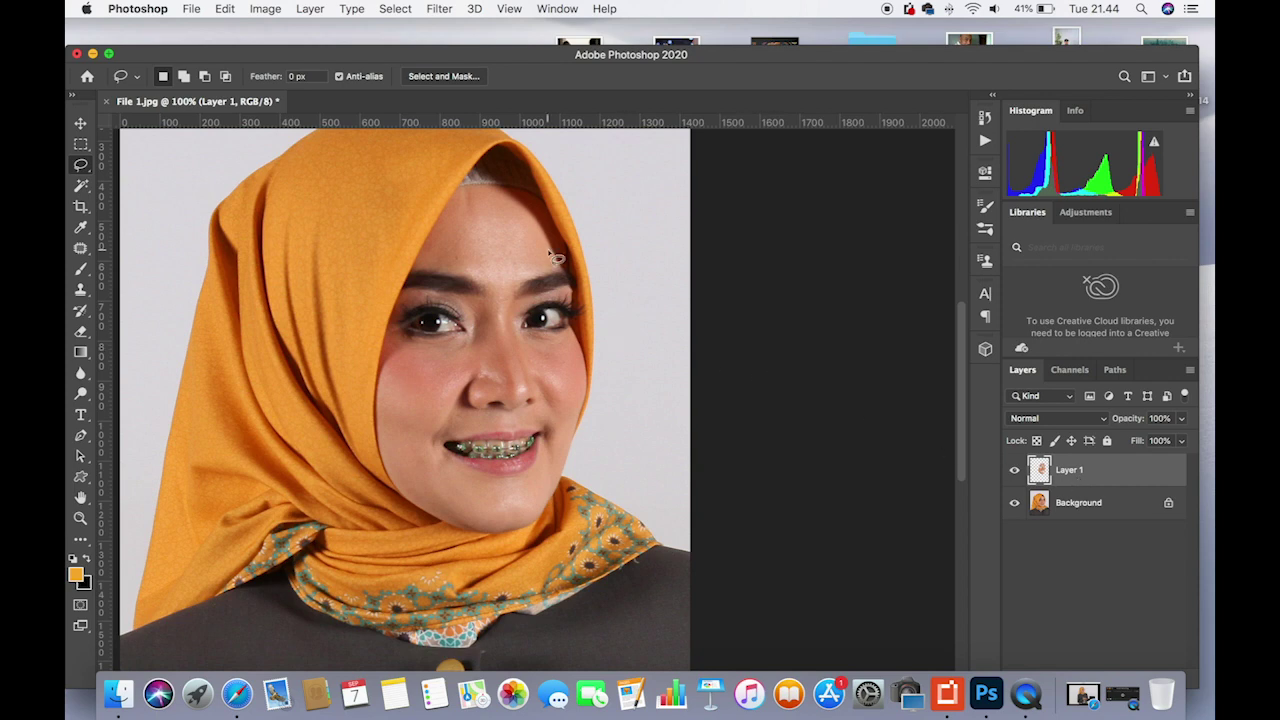
- Apply a Gaussian Blur with a 20.4-pixel radius to the pasted skin layer and lower its opacity to 57%
left_click(440, 9)
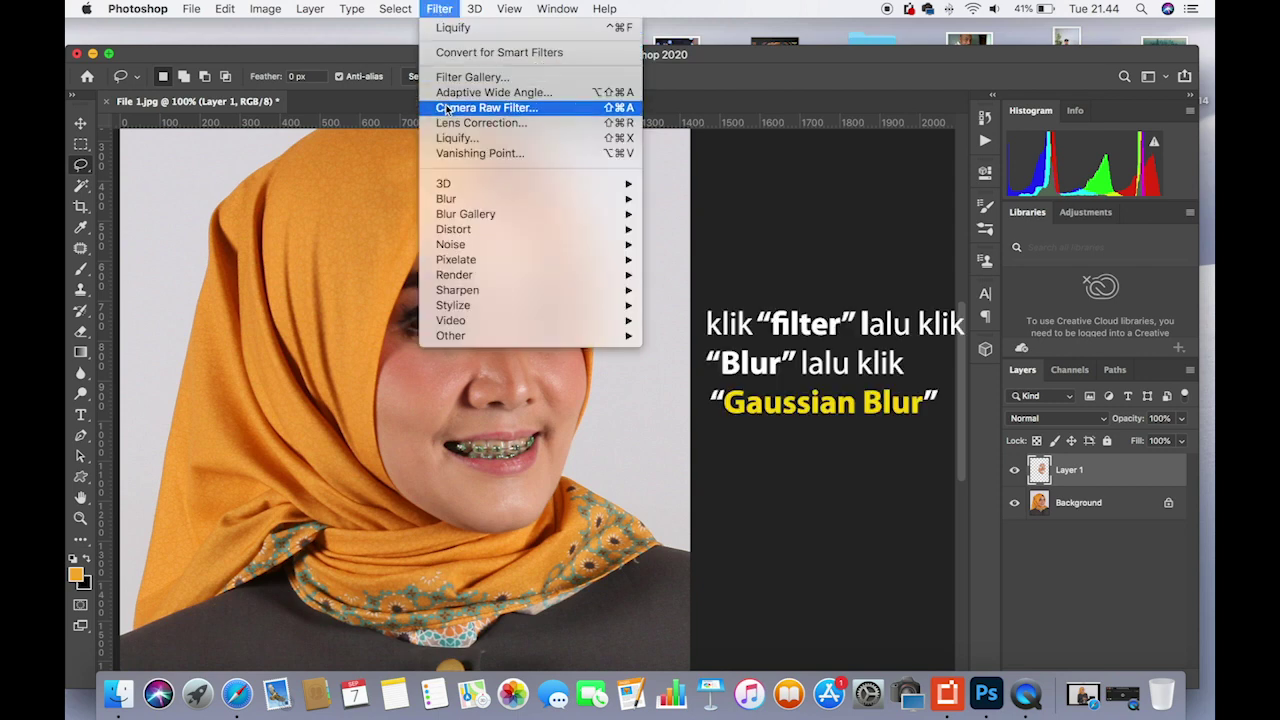
mouse_move(455, 201)
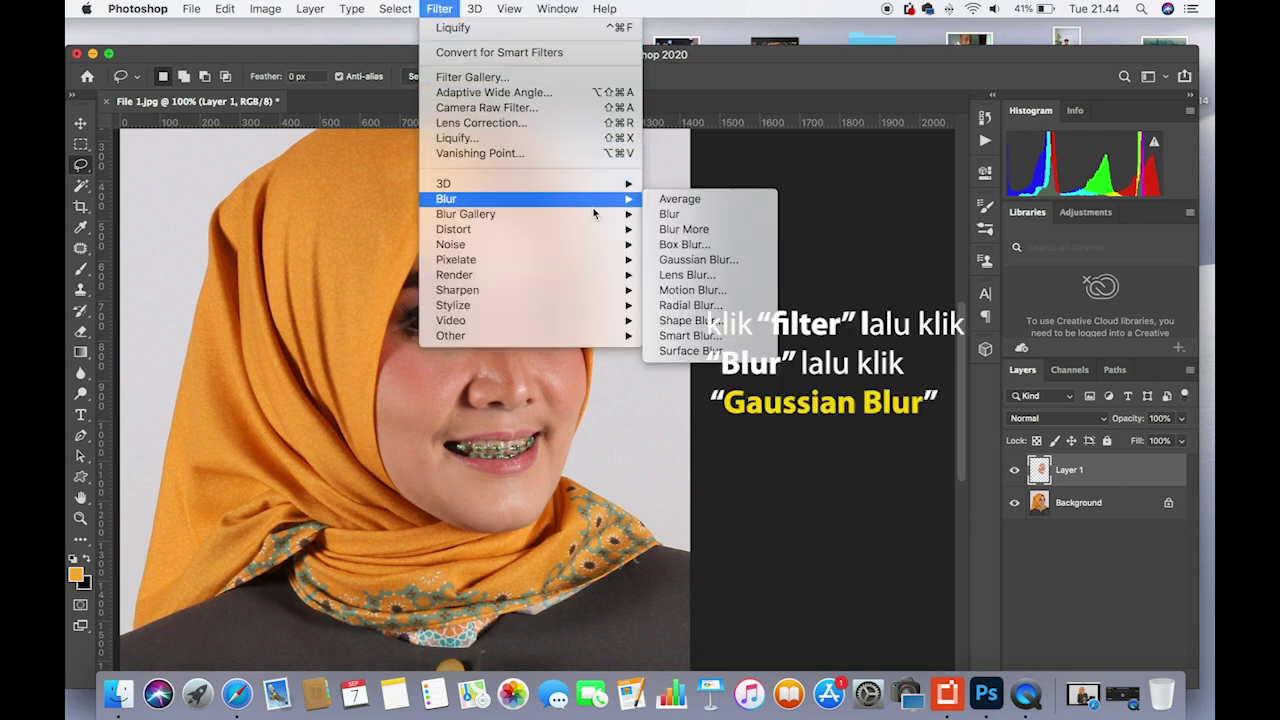
left_click(677, 261)
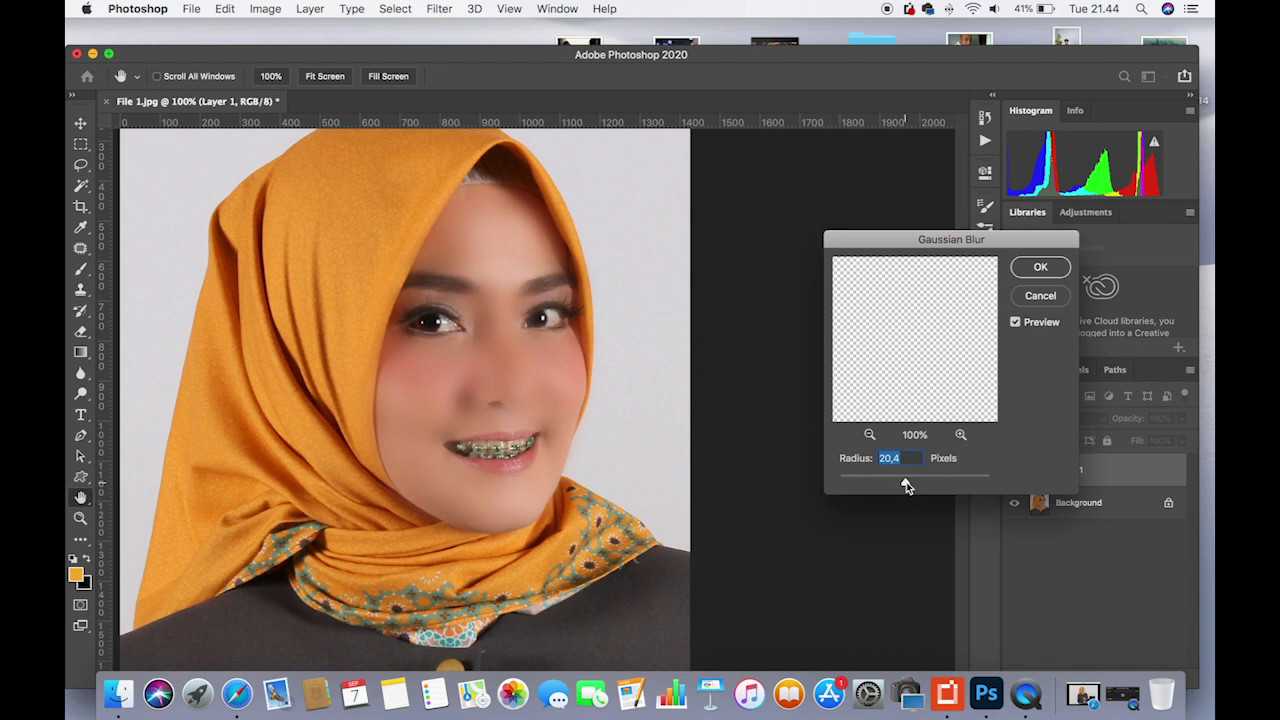
mouse_move(906, 482)
left_mouse_down()
mouse_move(871, 482)
mouse_move(906, 485)
left_mouse_up()
left_click(1042, 269)
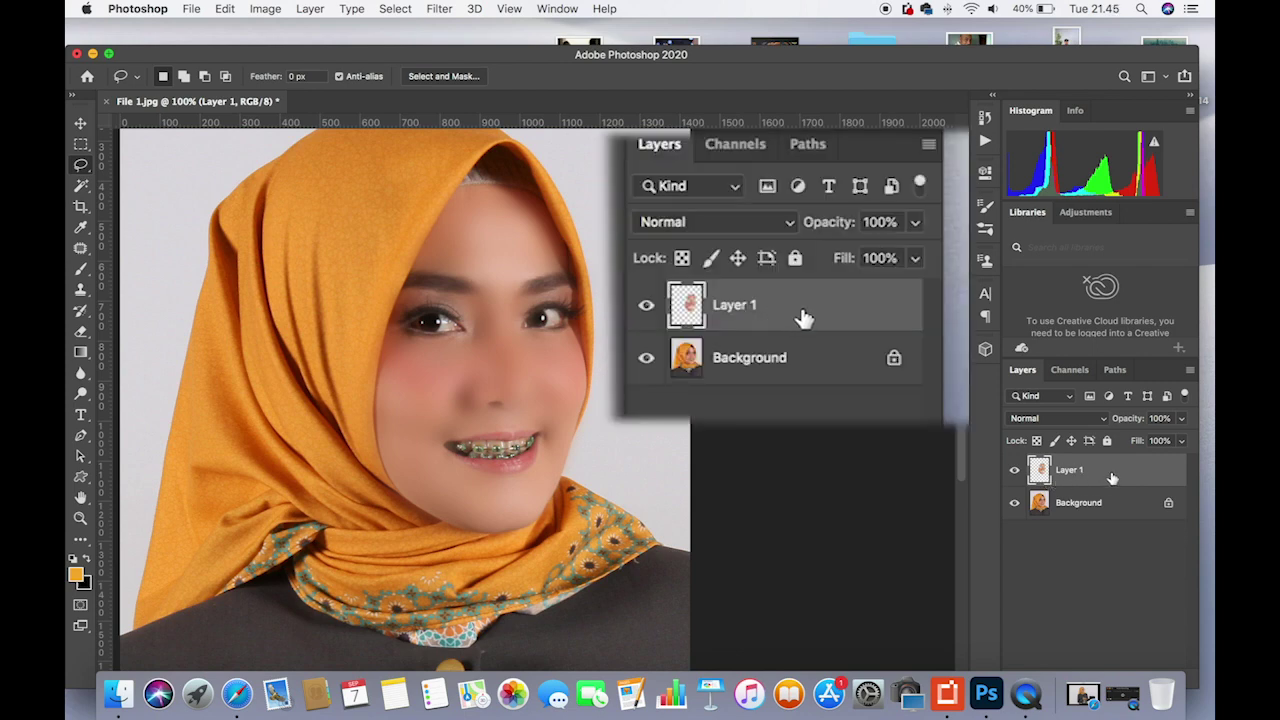
left_click(917, 257)
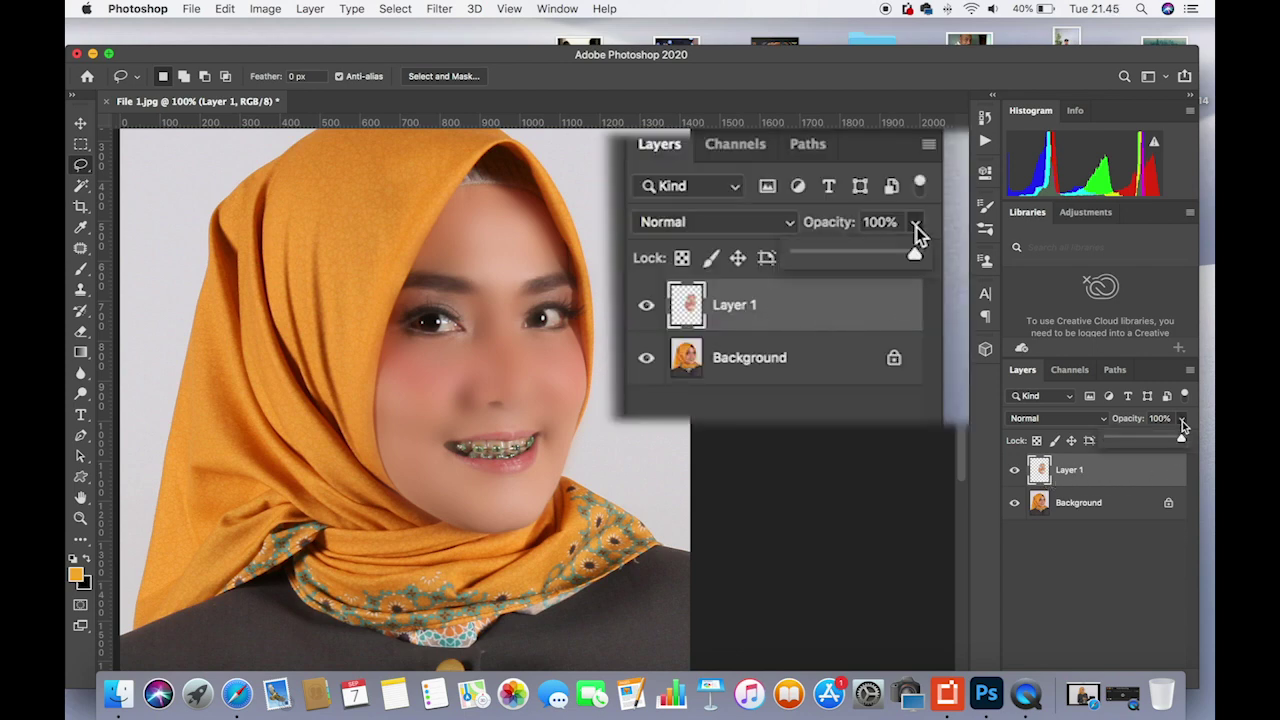
left_click_drag(1182, 442, 1150, 442)
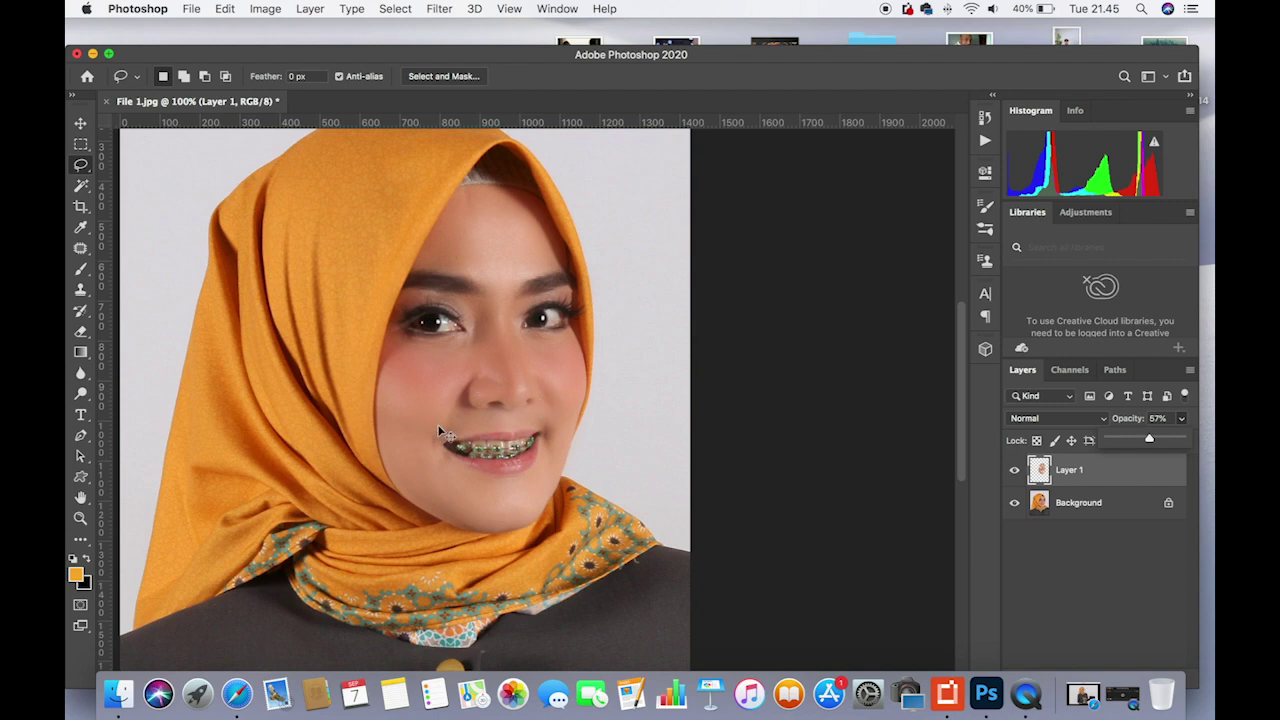
- Choose the Eraser tool, undo a test stroke below the nose, and set the eraser opacity to 42%
key("super+equal")
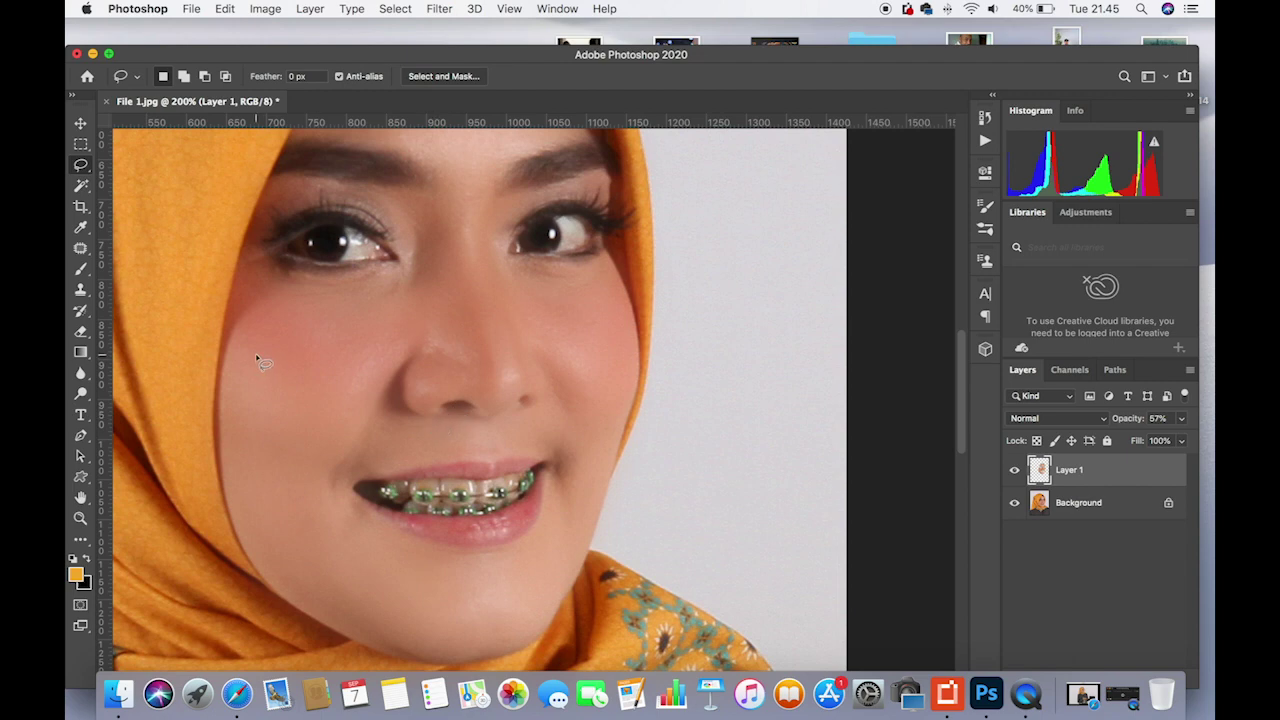
left_click(82, 334)
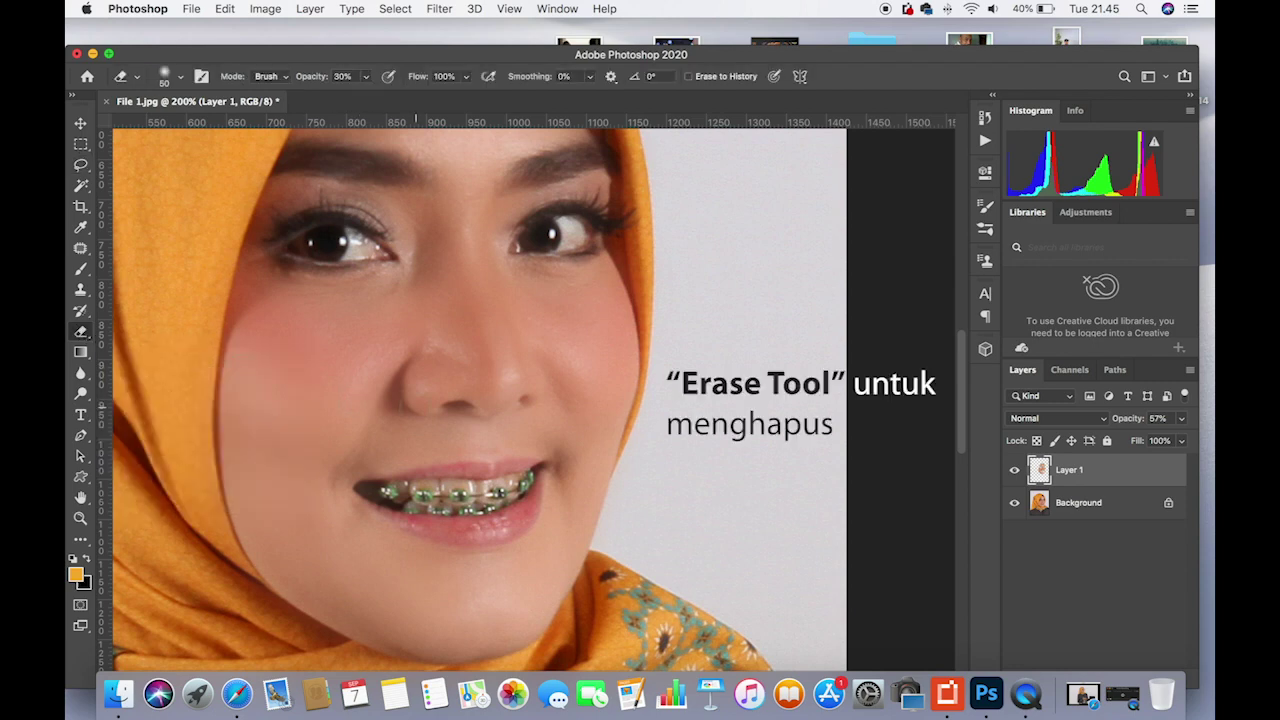
left_click(366, 80)
left_click(457, 405)
key("super+z")
left_click(366, 82)
left_click_drag(368, 97, 323, 99)
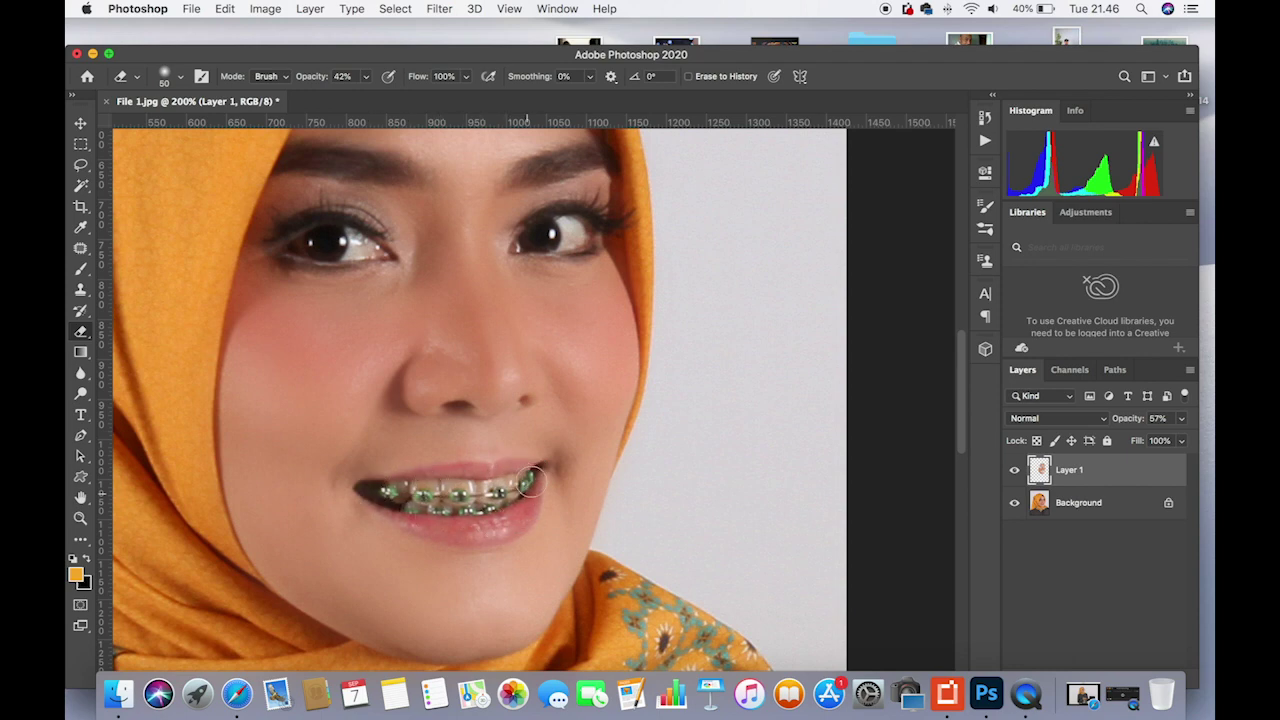
- Compare the face with and without the blurred skin by hiding and showing Layer 1
key("super+minus")
key("super+minus")
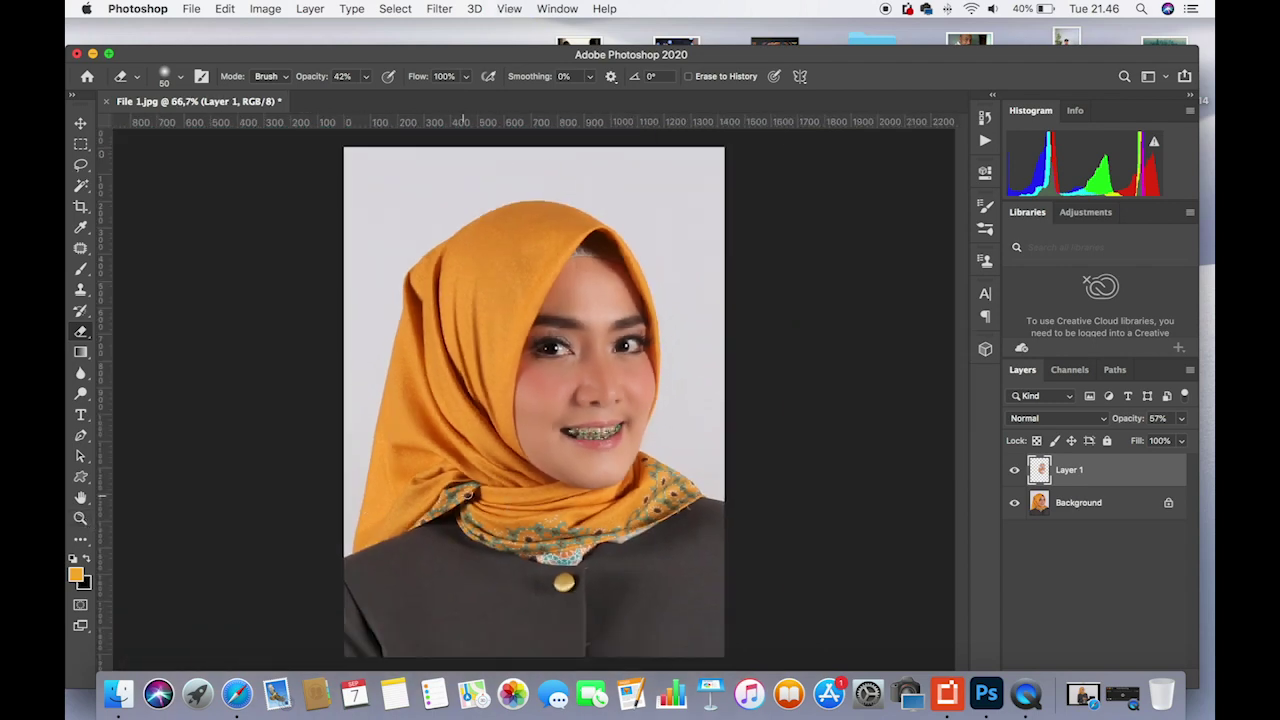
key("super+plus")
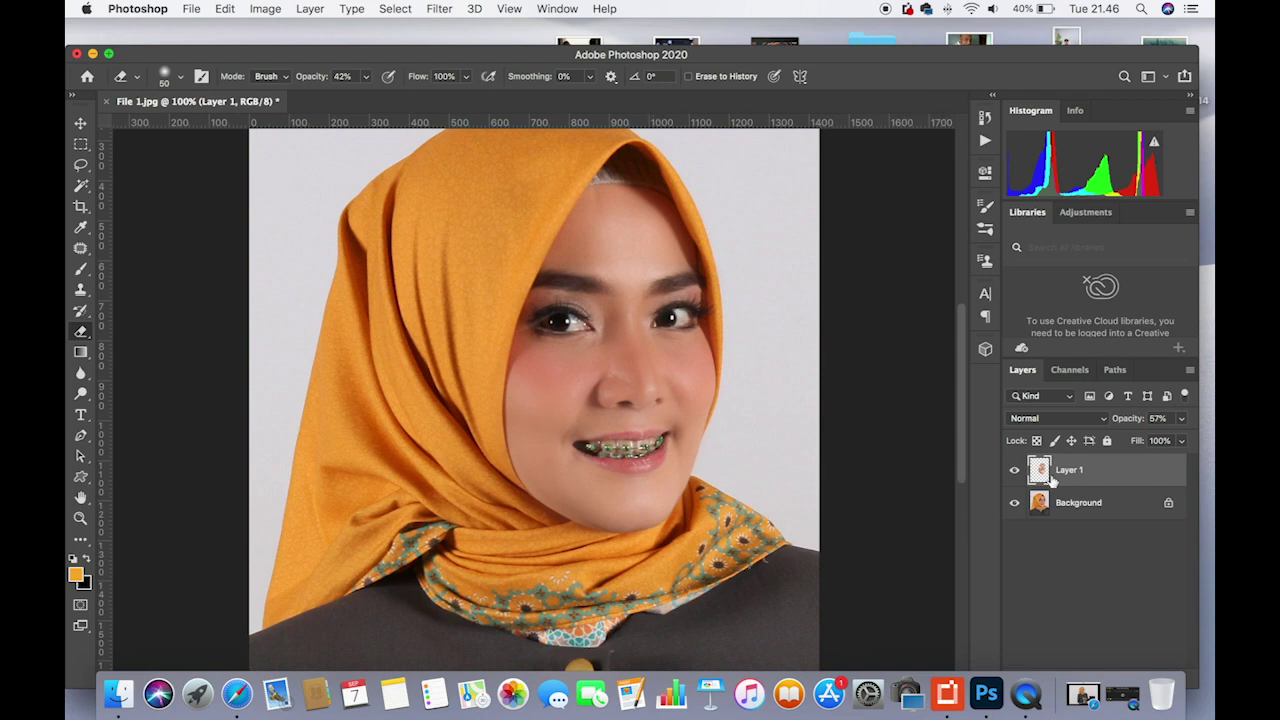
left_click(1015, 471)
left_click(1015, 471)
- Merge Layer 1 with the Background and save the image to the Desktop as File 1 edit.jpg, a progressive JPEG at quality 12
left_click(1112, 502, "shift")
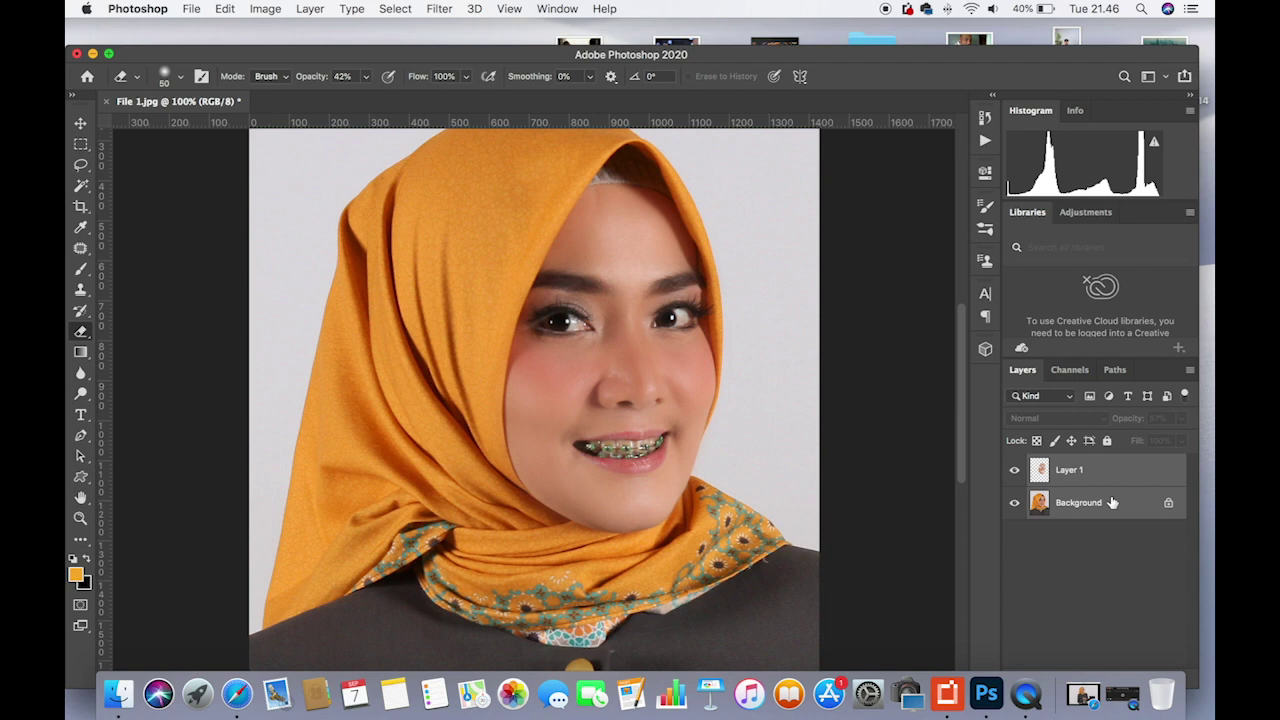
key("super+e")
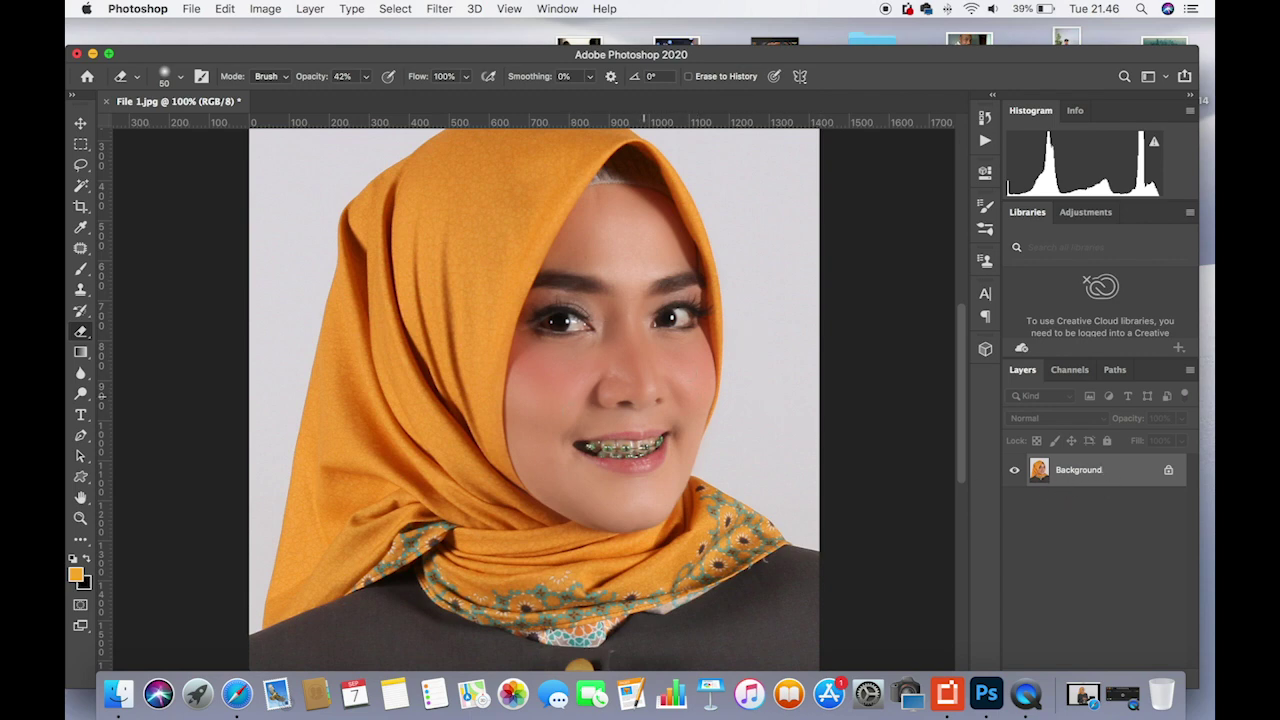
left_click(194, 9)
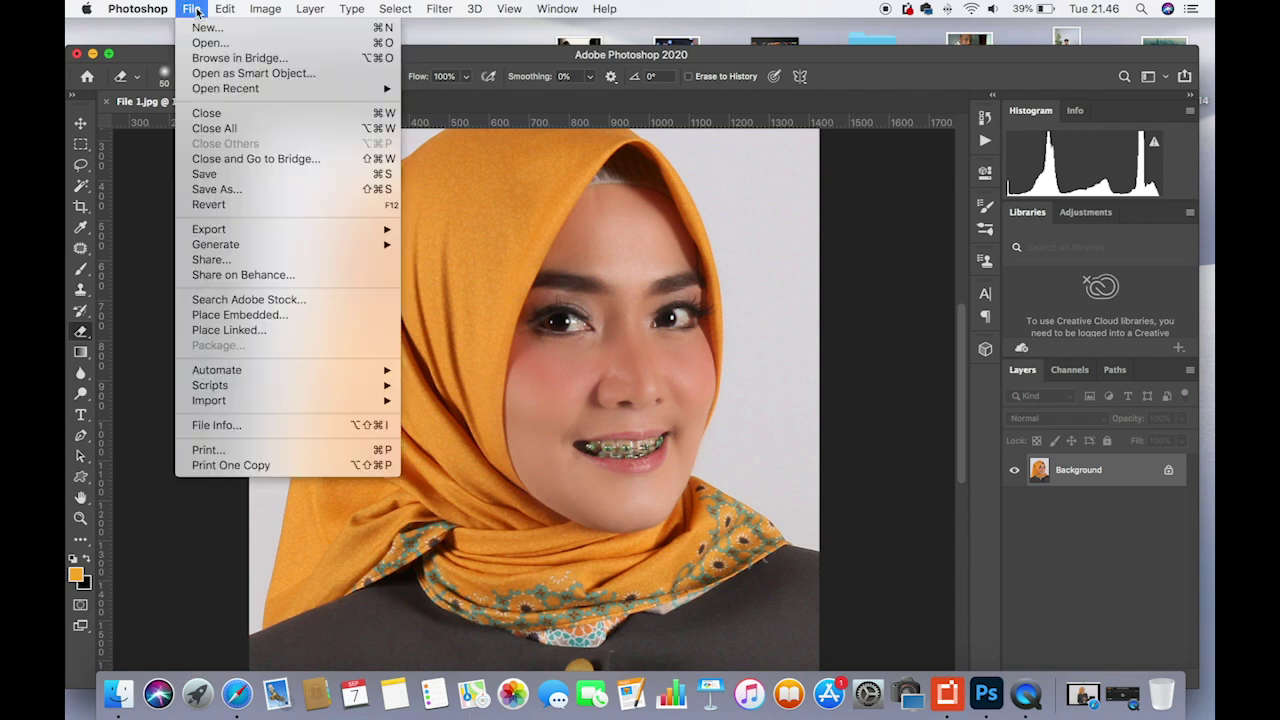
left_click(243, 189)
left_click(716, 513)
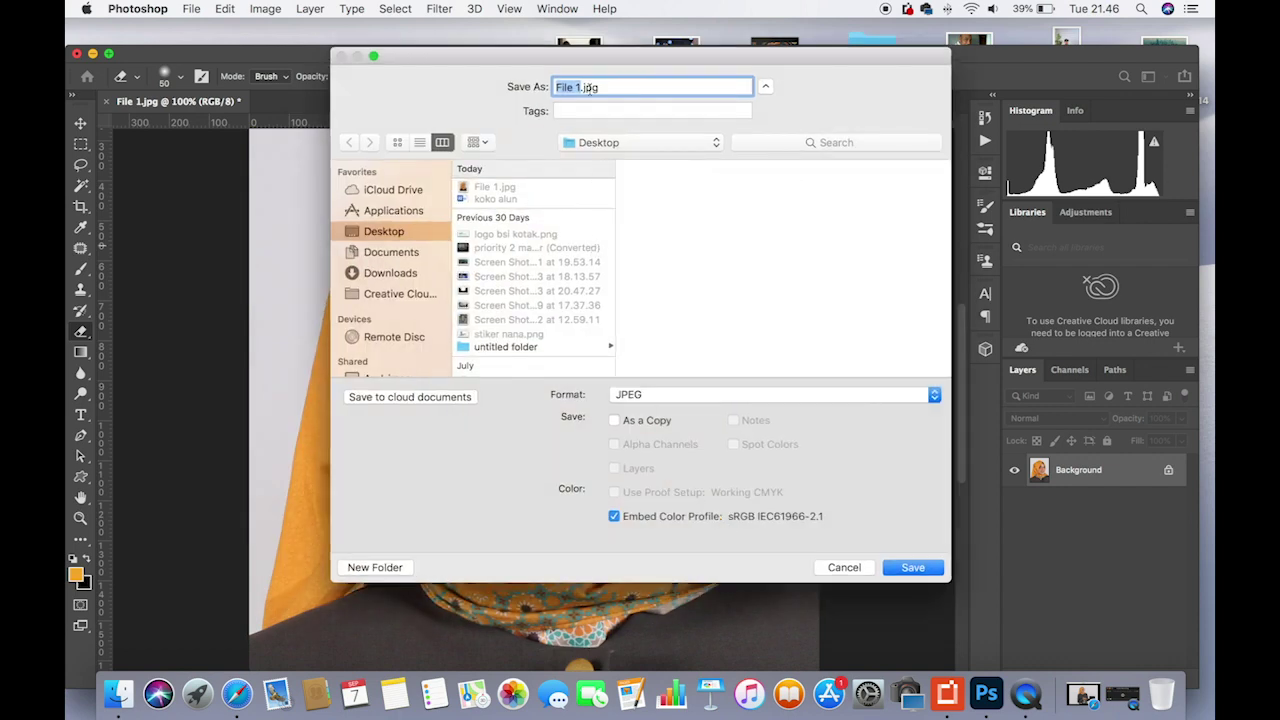
left_click(582, 87)
type("it")
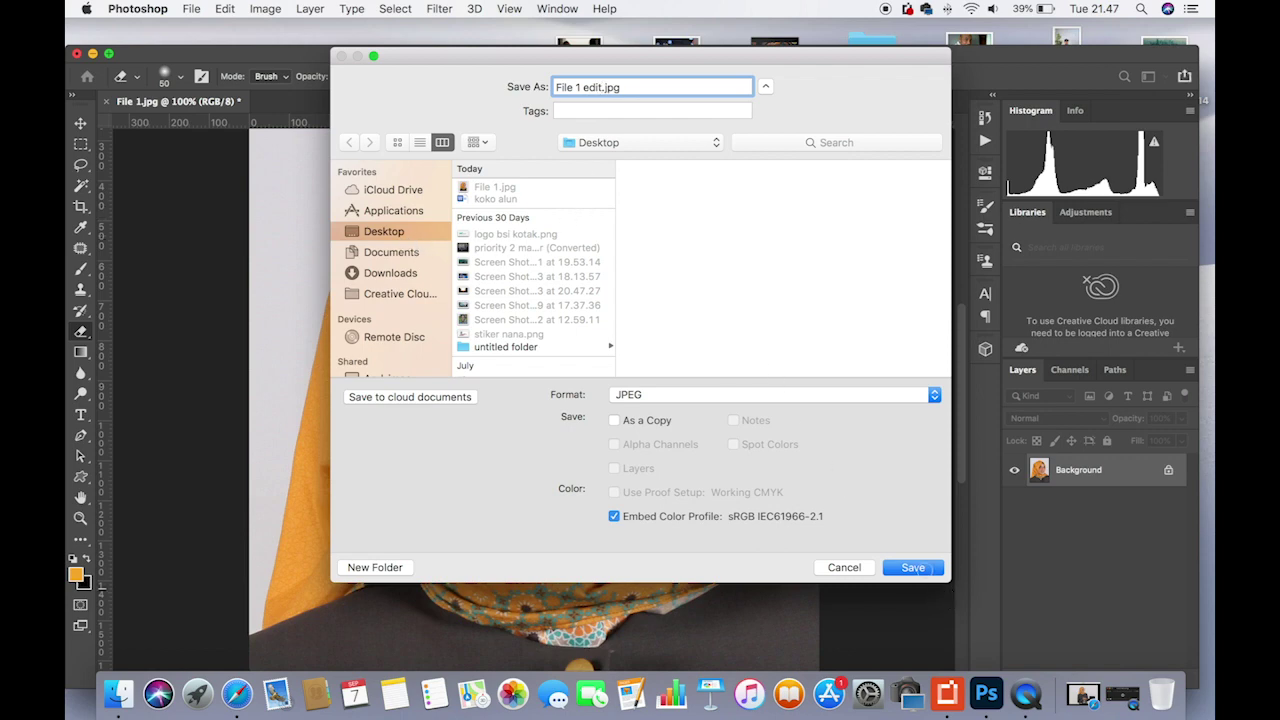
left_click(920, 568)
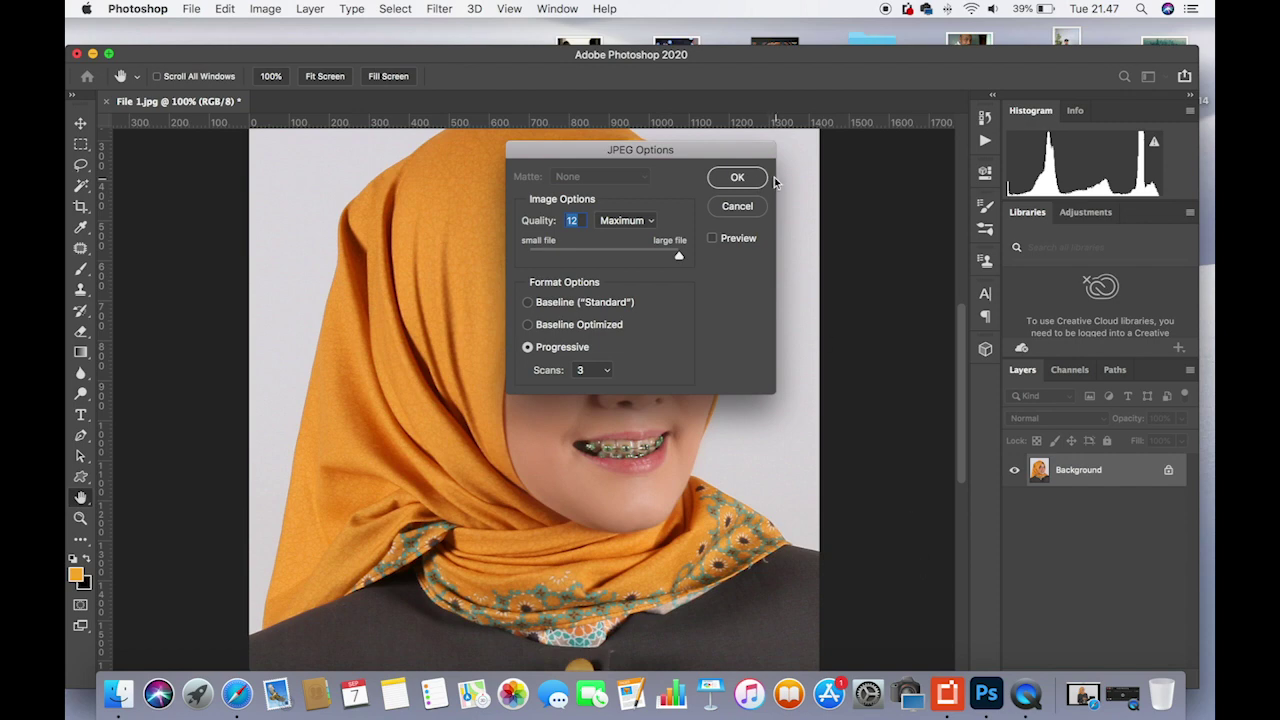
left_click(737, 178)
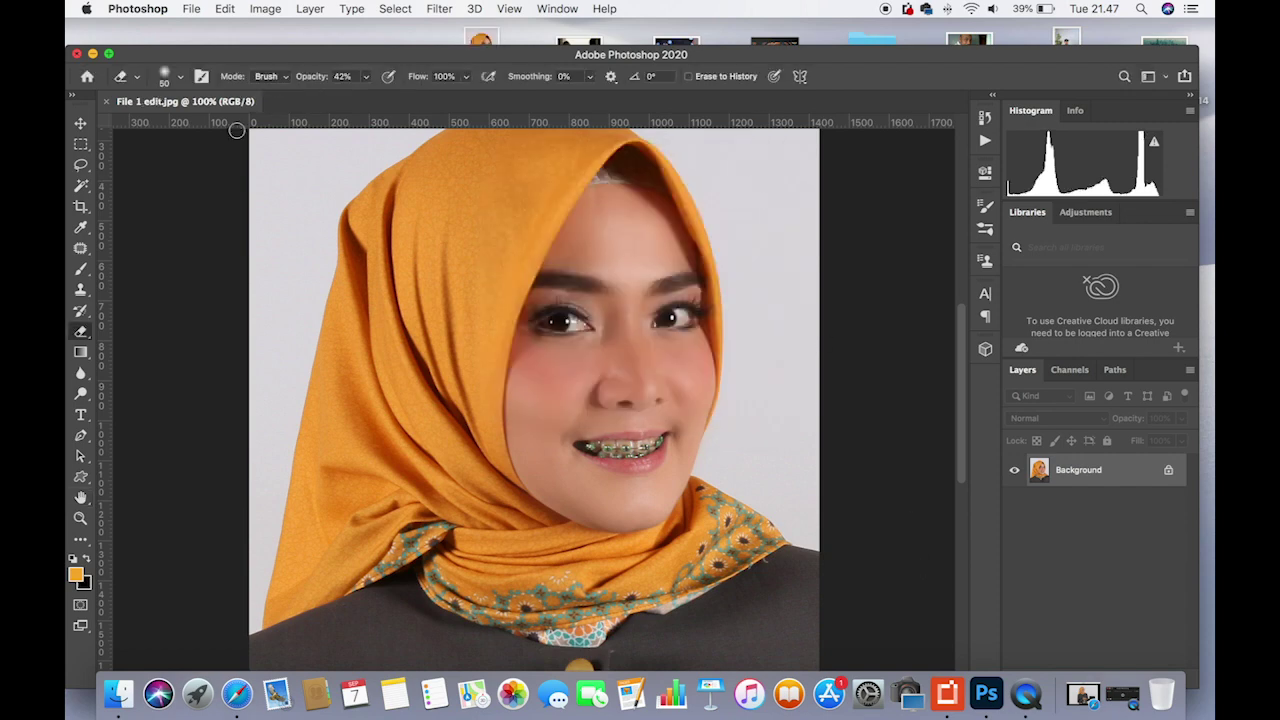
- Minimize Photoshop, open File 1 edit.jpg and File 1.jpg from the desktop in Preview, and place them side by side for comparison
left_click(92, 53)
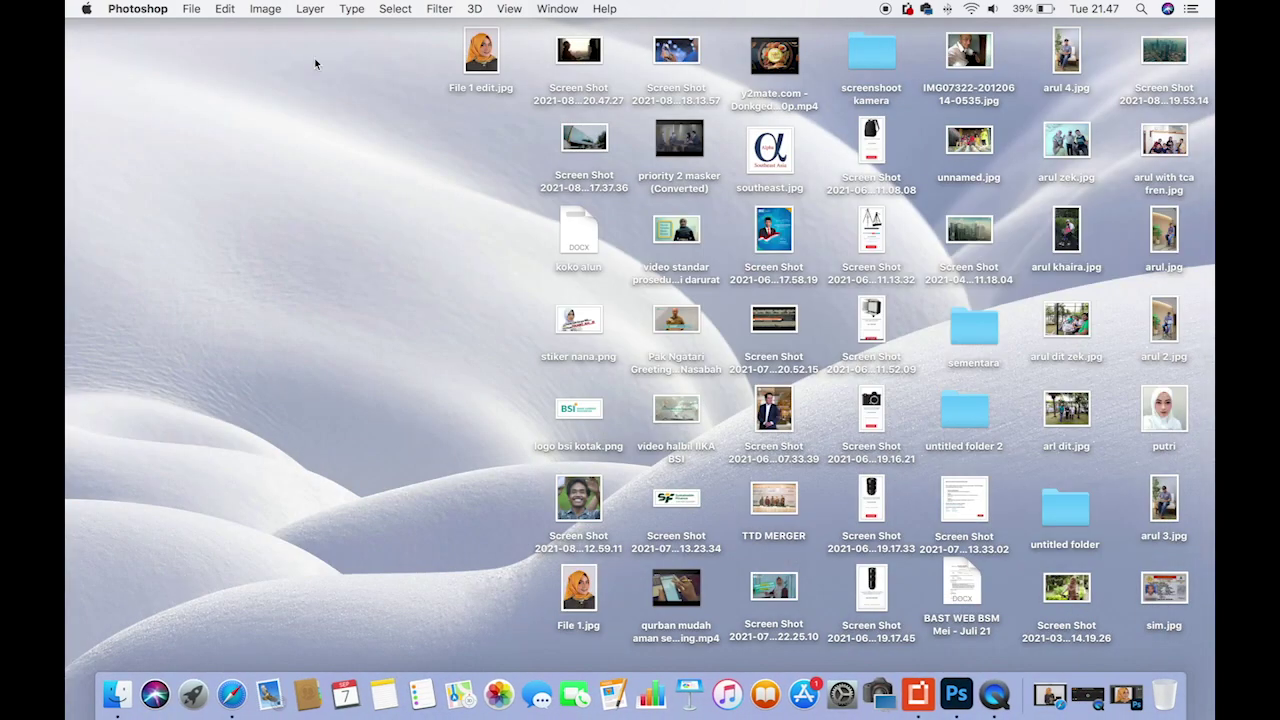
double_click(482, 55)
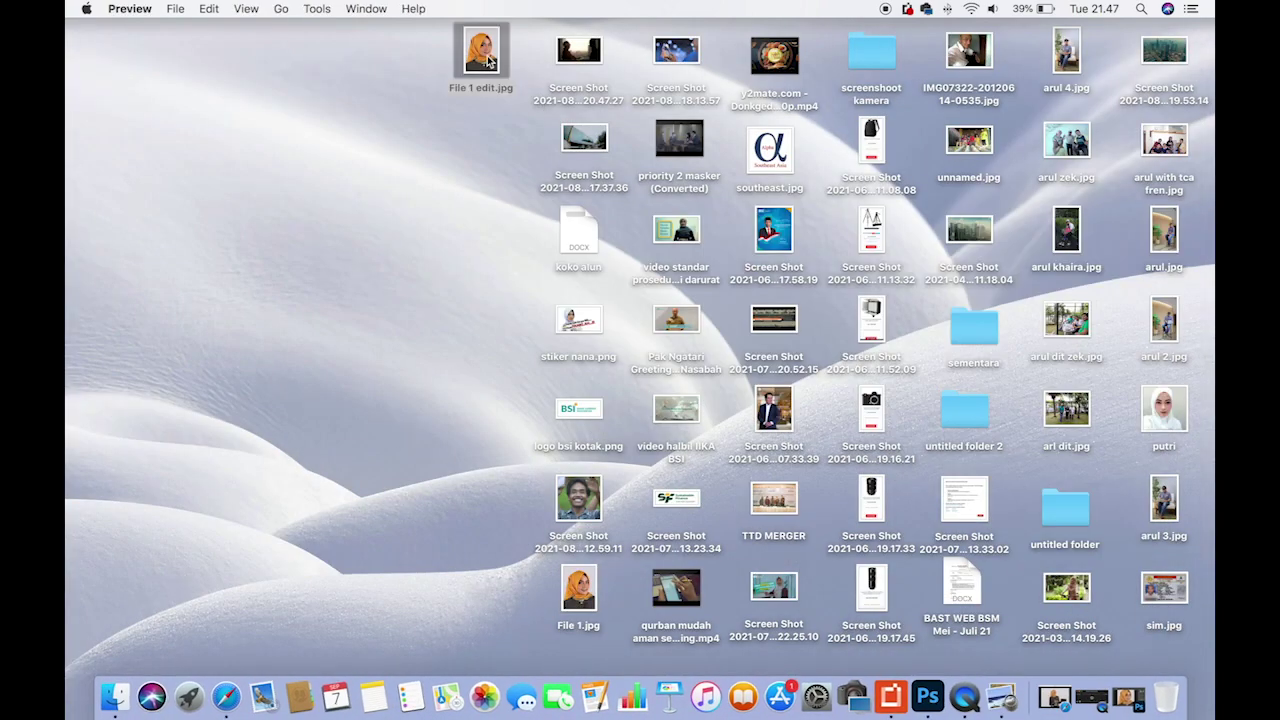
left_click_drag(405, 30, 636, 55)
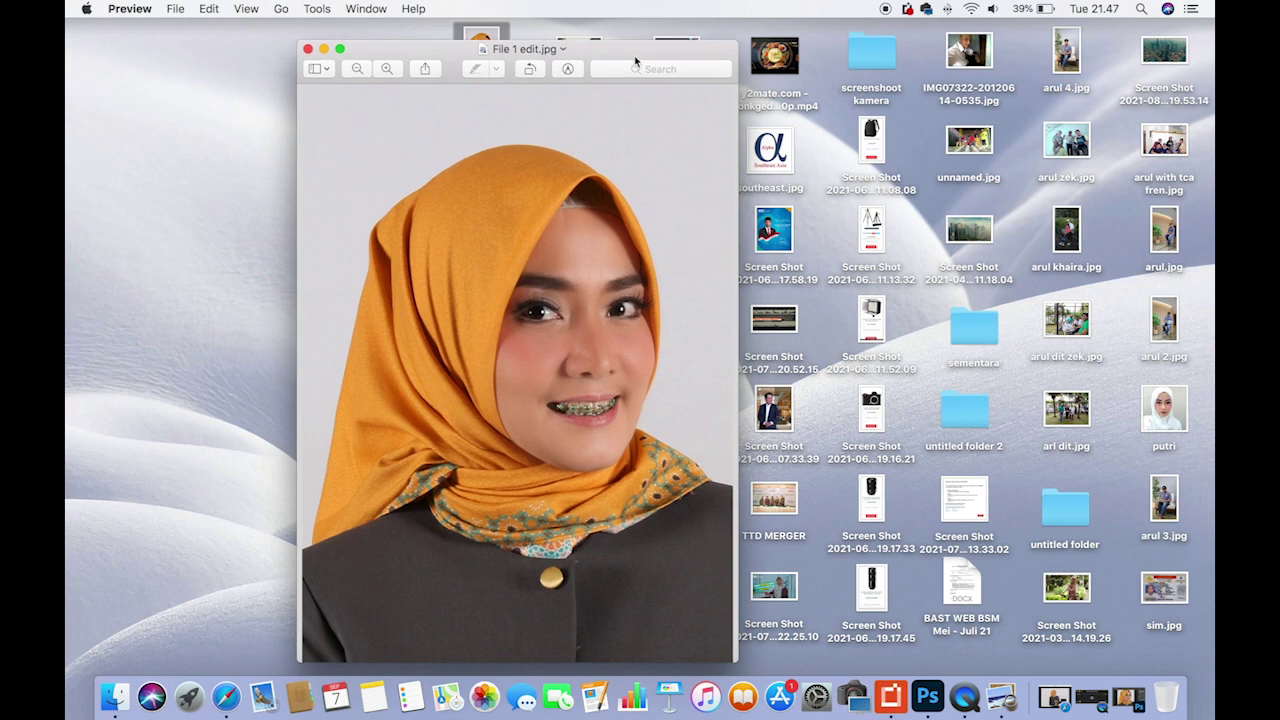
left_click_drag(590, 56, 911, 45)
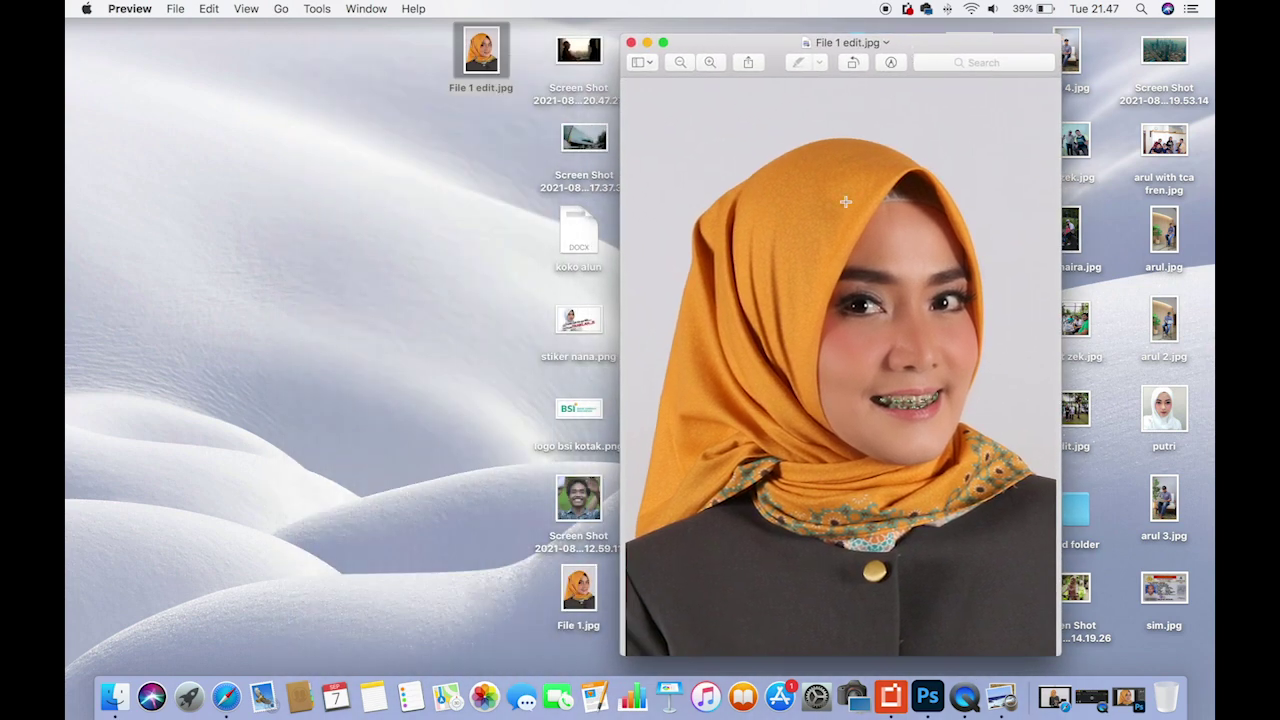
left_click(580, 588)
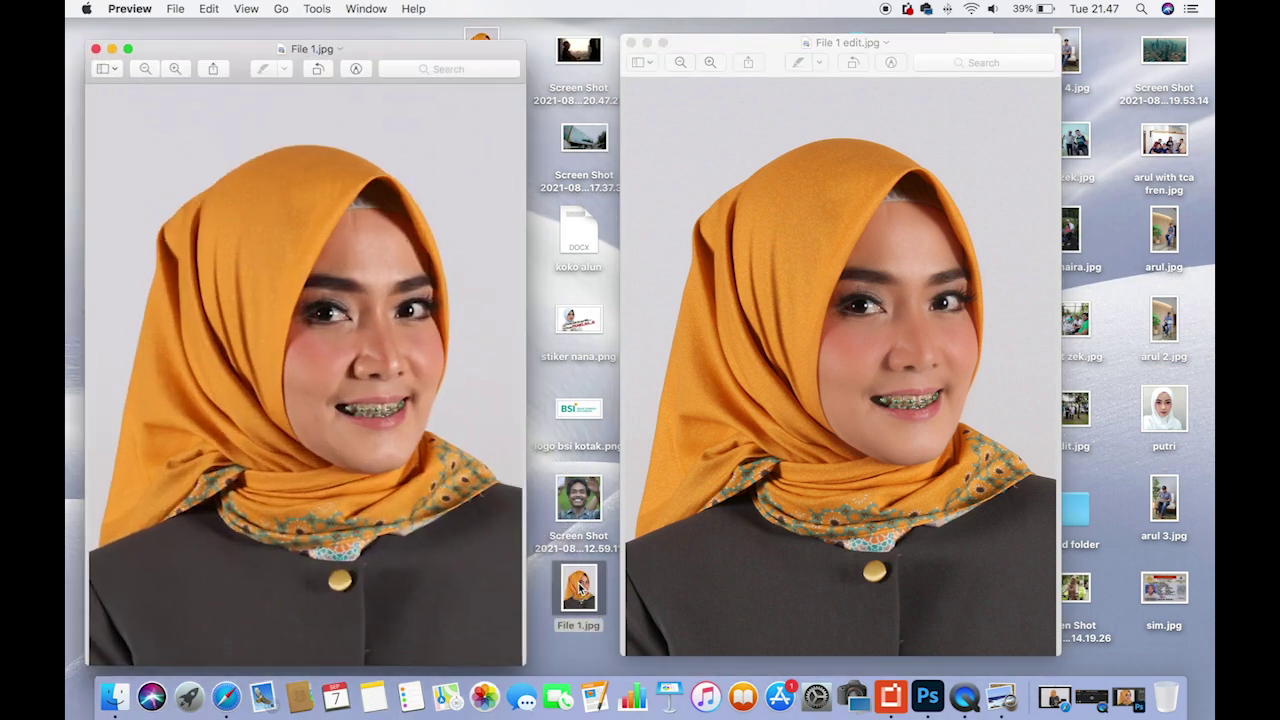
left_click_drag(379, 48, 468, 40)
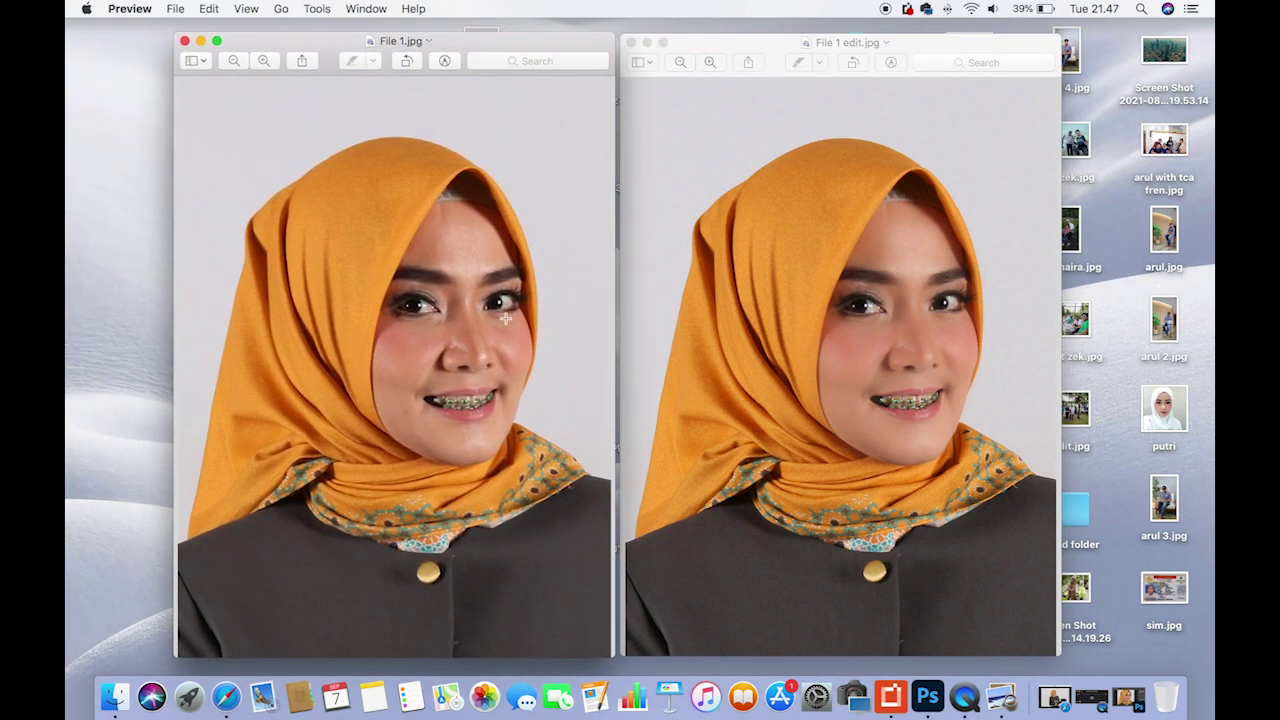